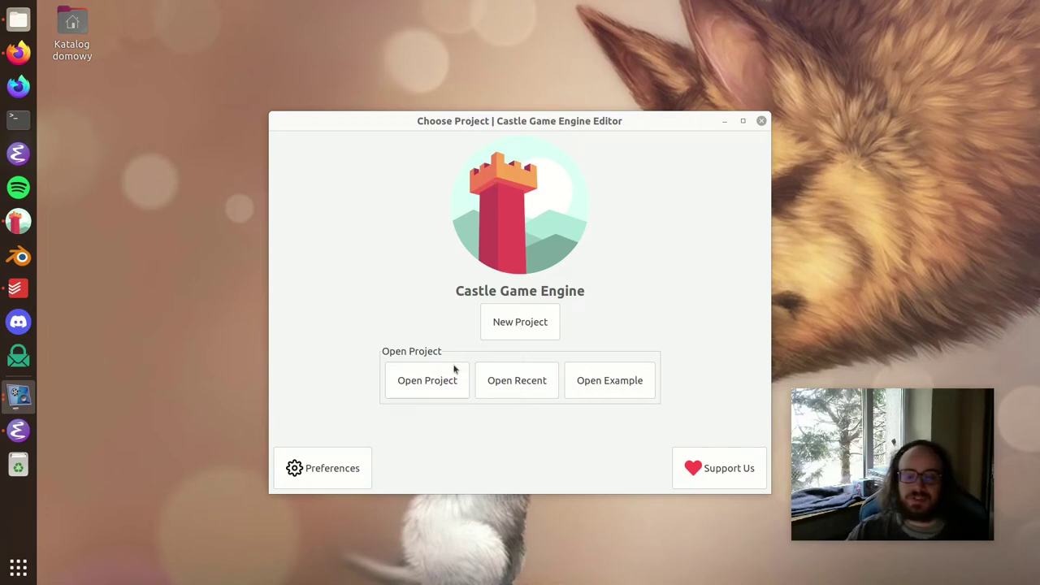
Create a new 3D FPS Game project named my-new-project-sadasddsa
{"action": "left_click", "coordinate": [541, 331]}
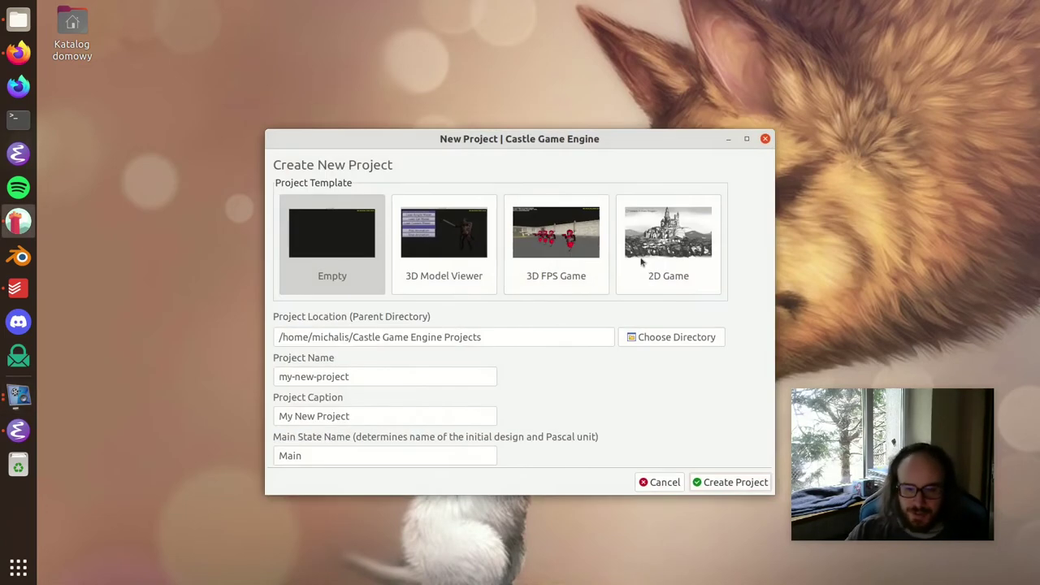
{"action": "left_click", "coordinate": [573, 264]}
{"action": "left_click", "coordinate": [427, 379]}
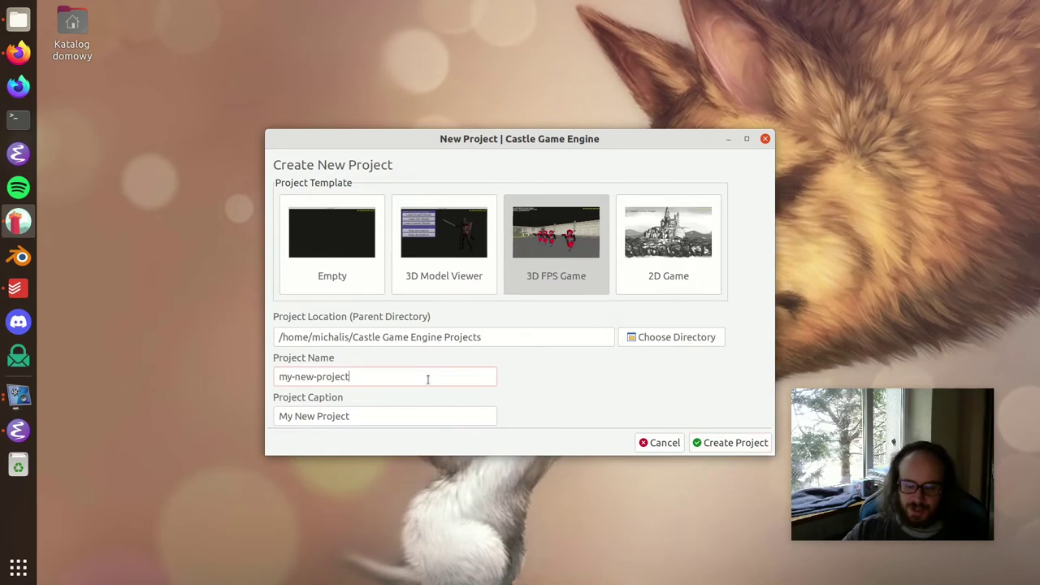
{"action": "type", "text": "-sadasddsa"}
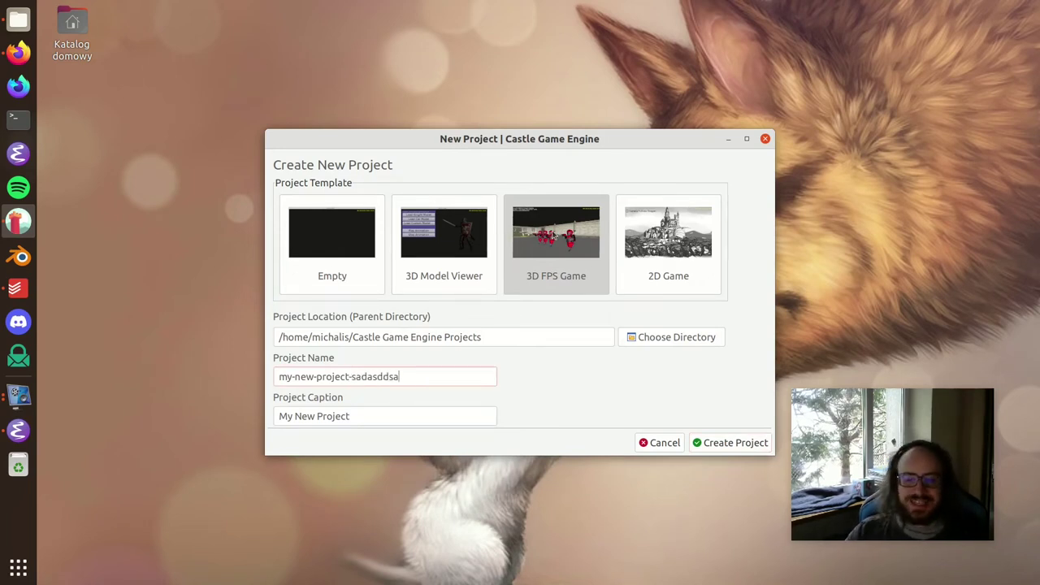
{"action": "double_click", "coordinate": [365, 377]}
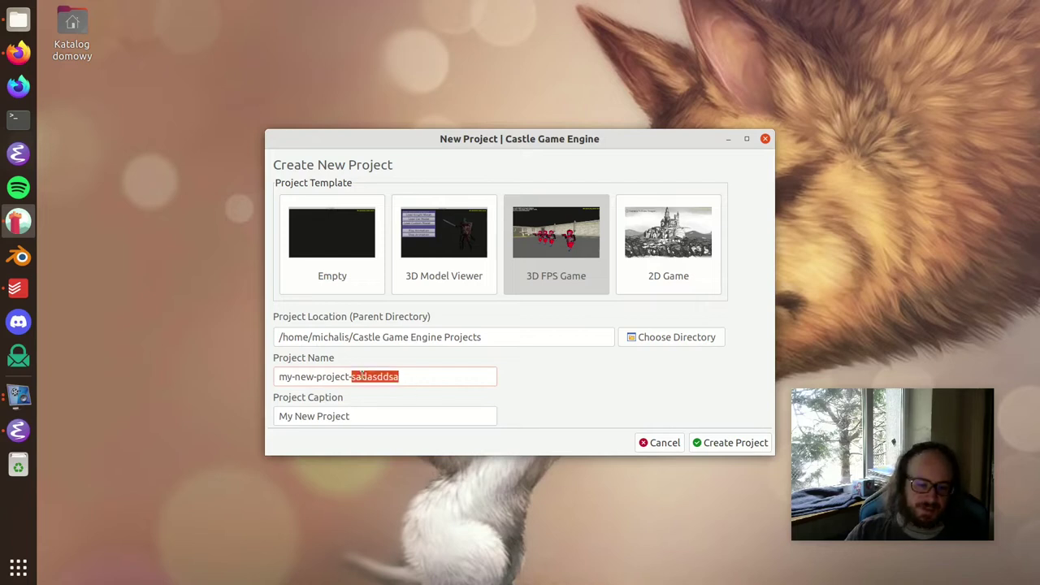
{"action": "left_click", "coordinate": [768, 444]}
Open the gamestateplay design from the project's data folder
{"action": "double_click", "coordinate": [277, 521]}
{"action": "scroll", "coordinate": [423, 537], "scroll_direction": "down", "scroll_amount": 1}
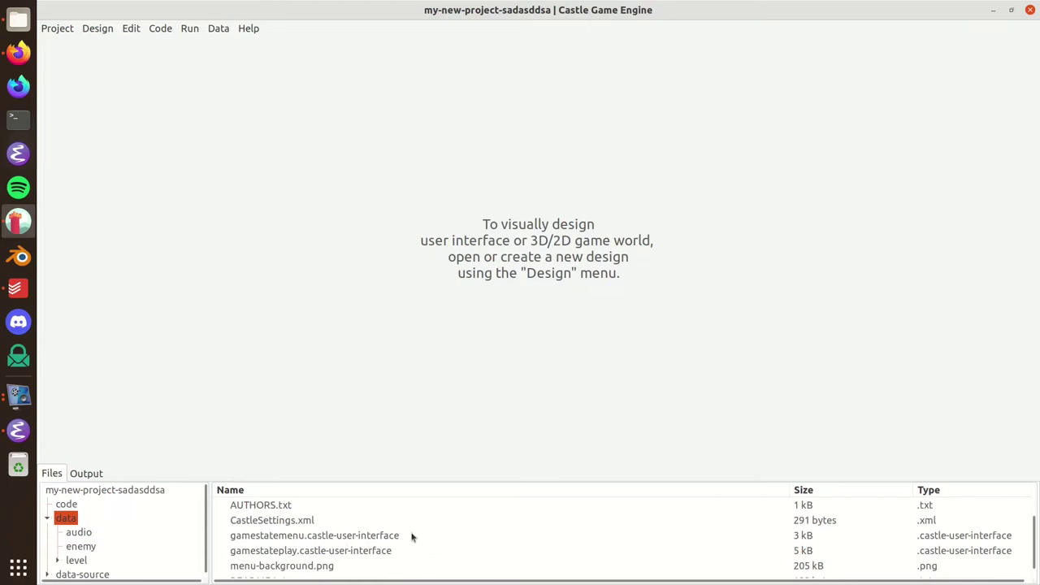
{"action": "double_click", "coordinate": [351, 550]}
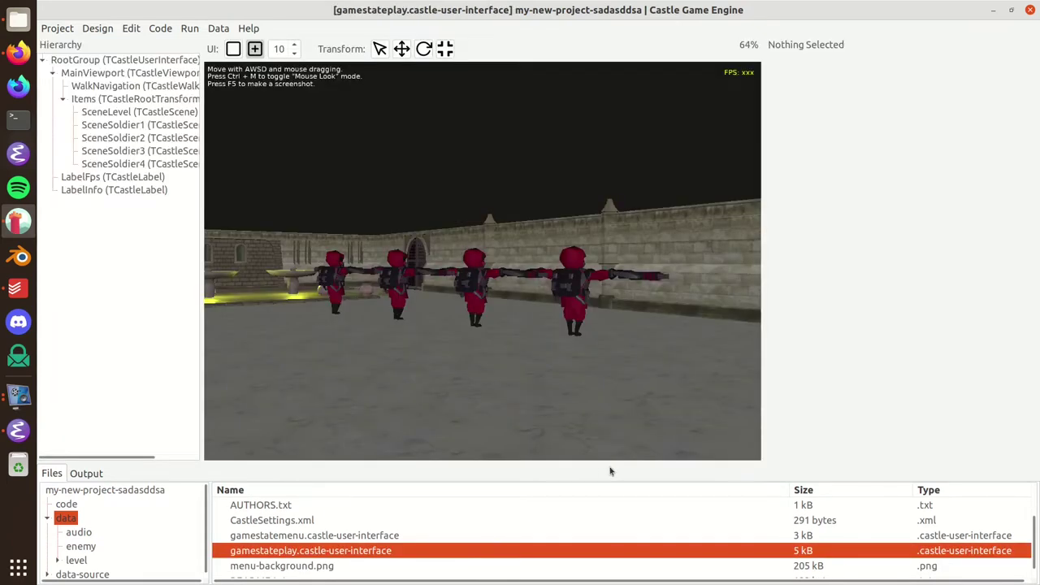
Change MainViewport's navigation from Walk to Examine
{"action": "left_click", "coordinate": [510, 203]}
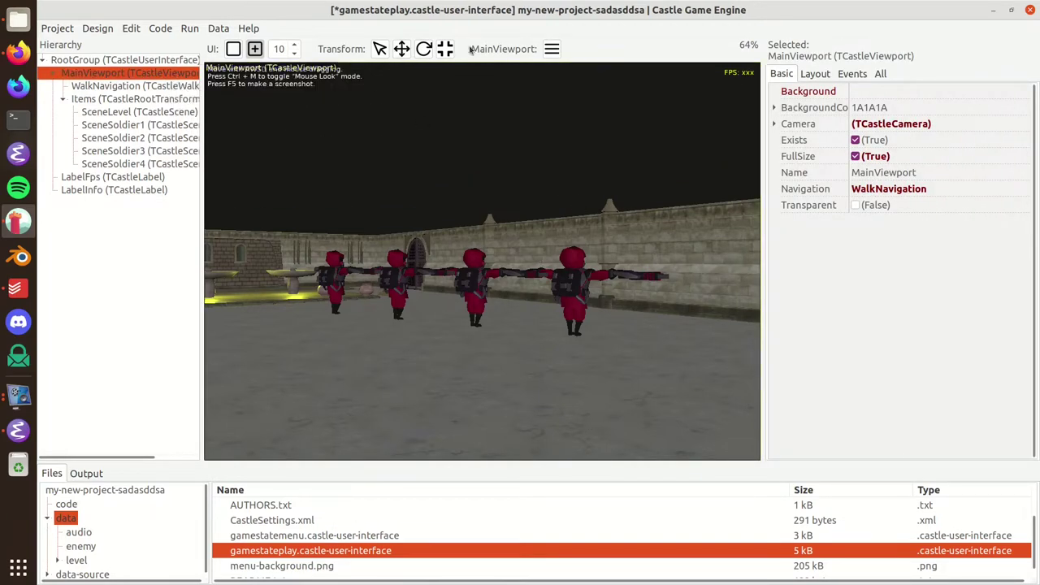
{"action": "left_click", "coordinate": [552, 49]}
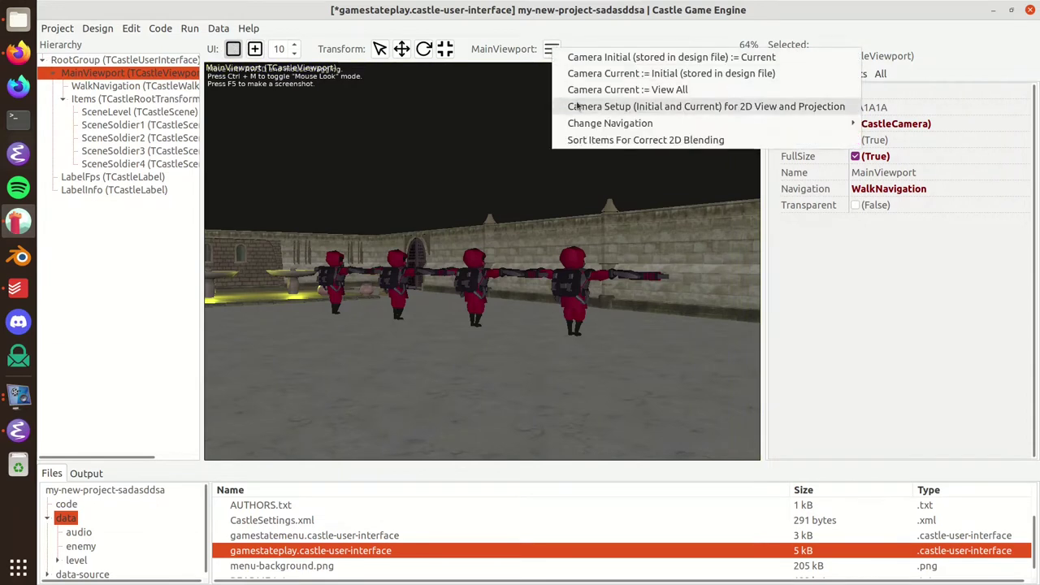
{"action": "mouse_move", "coordinate": [579, 122]}
{"action": "left_click", "coordinate": [404, 156]}
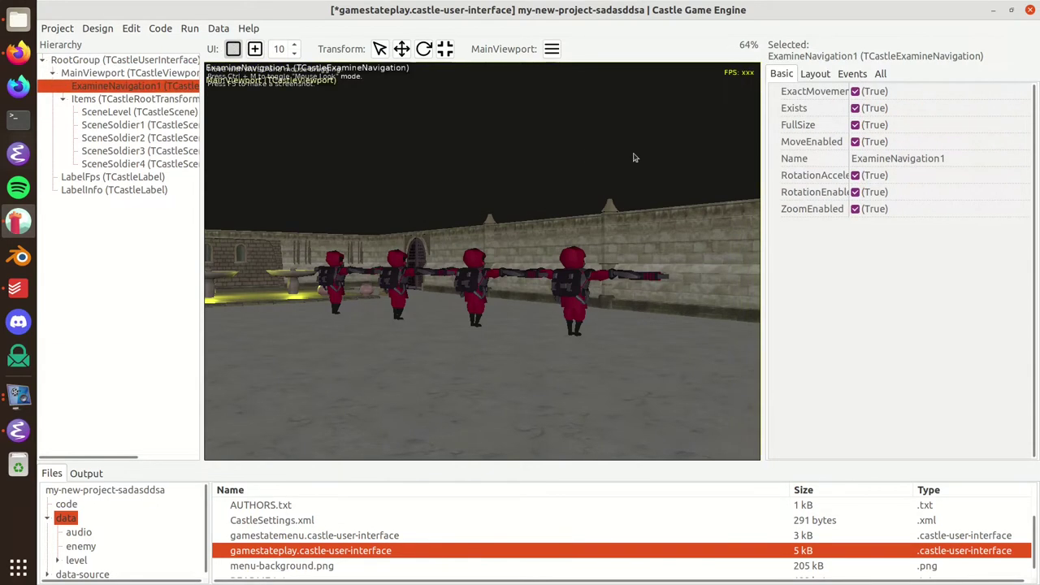
Orbit and zoom the view around the level, then reselect MainViewport
{"action": "left_click_drag", "start_coordinate": [404, 156], "coordinate": [529, 269]}
{"action": "scroll", "coordinate": [536, 258], "scroll_direction": "down", "scroll_amount": 10}
{"action": "left_click_drag", "start_coordinate": [644, 350], "coordinate": [615, 351]}
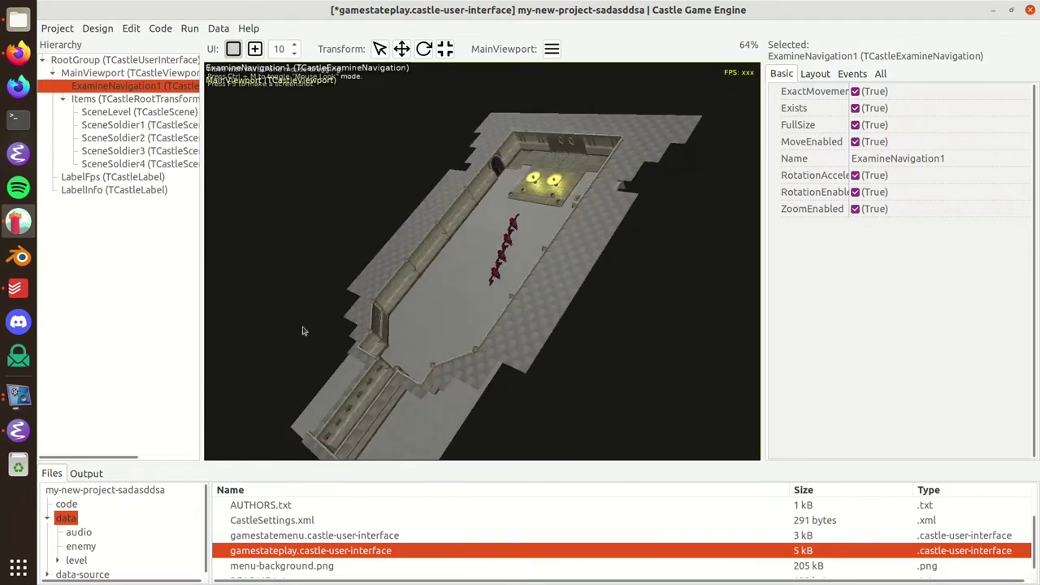
{"action": "left_click_drag", "start_coordinate": [309, 321], "coordinate": [374, 284]}
{"action": "scroll", "coordinate": [374, 284], "scroll_direction": "up", "scroll_amount": 5}
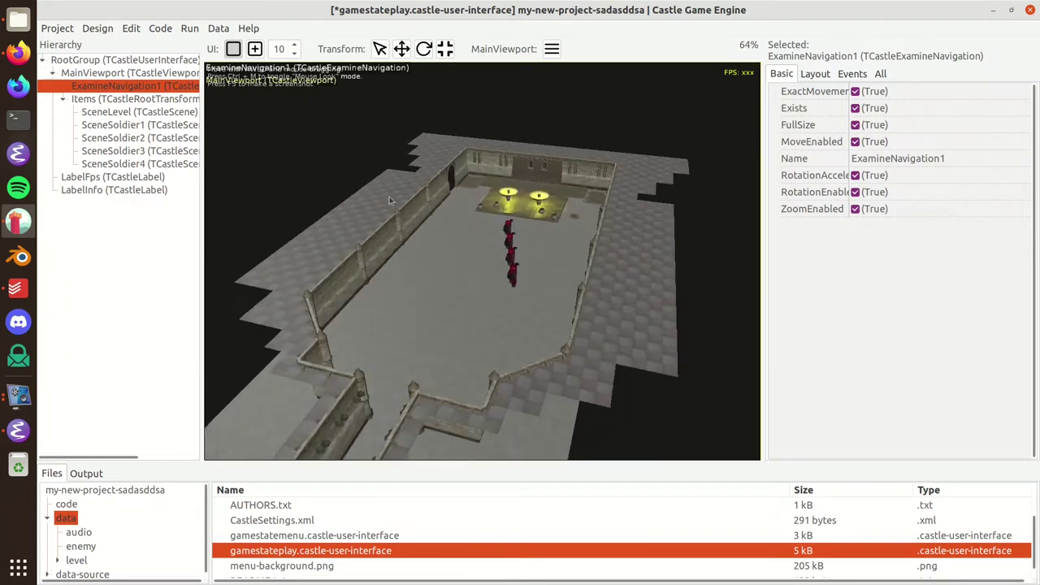
{"action": "left_click", "coordinate": [163, 76]}
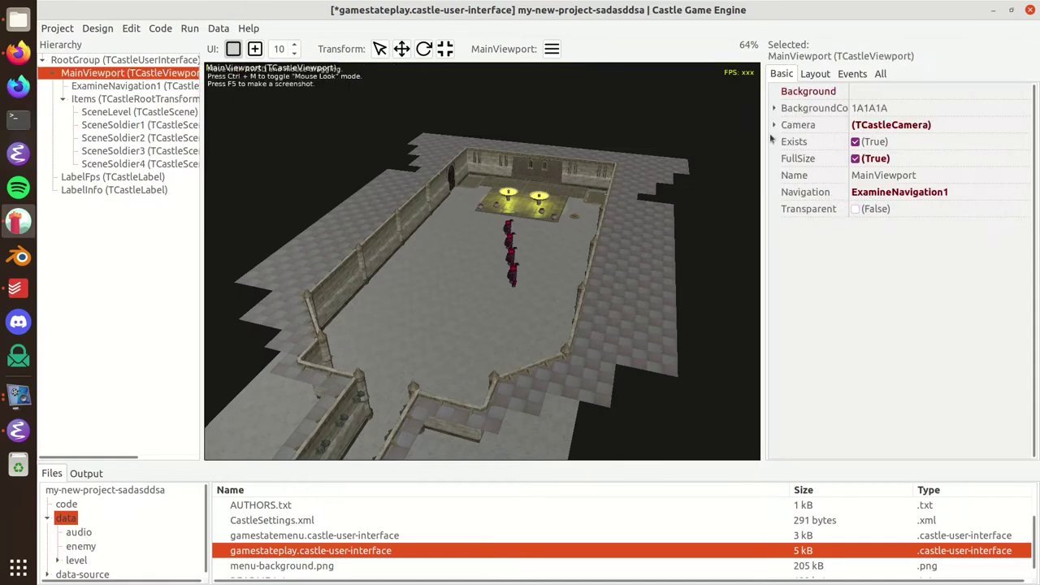
Set MainViewport's BackgroundColor to red #FF4C4C
{"action": "left_click", "coordinate": [775, 108]}
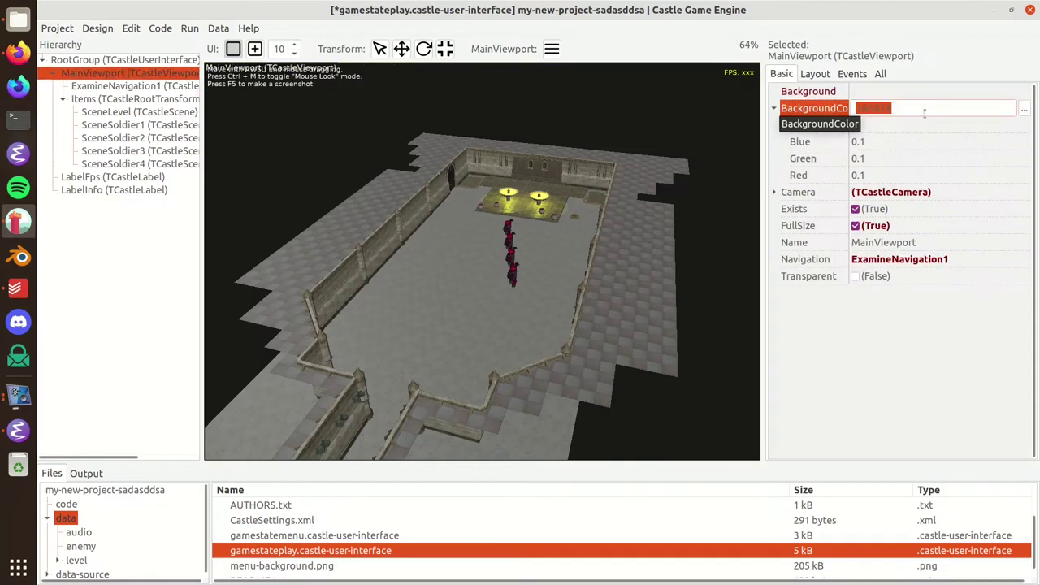
{"action": "left_click", "coordinate": [1024, 108]}
{"action": "left_click", "coordinate": [439, 273]}
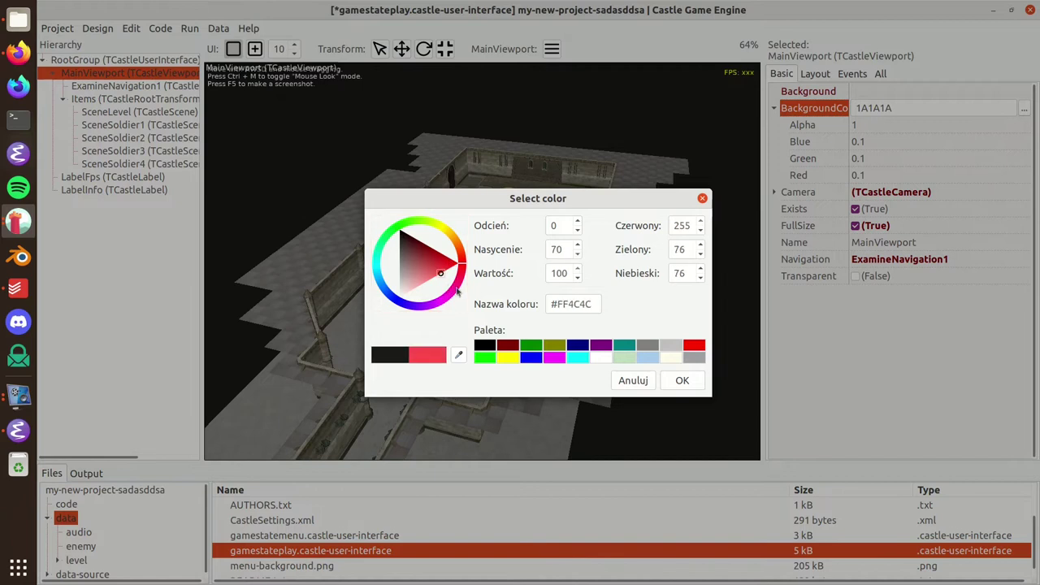
{"action": "left_click", "coordinate": [682, 380]}
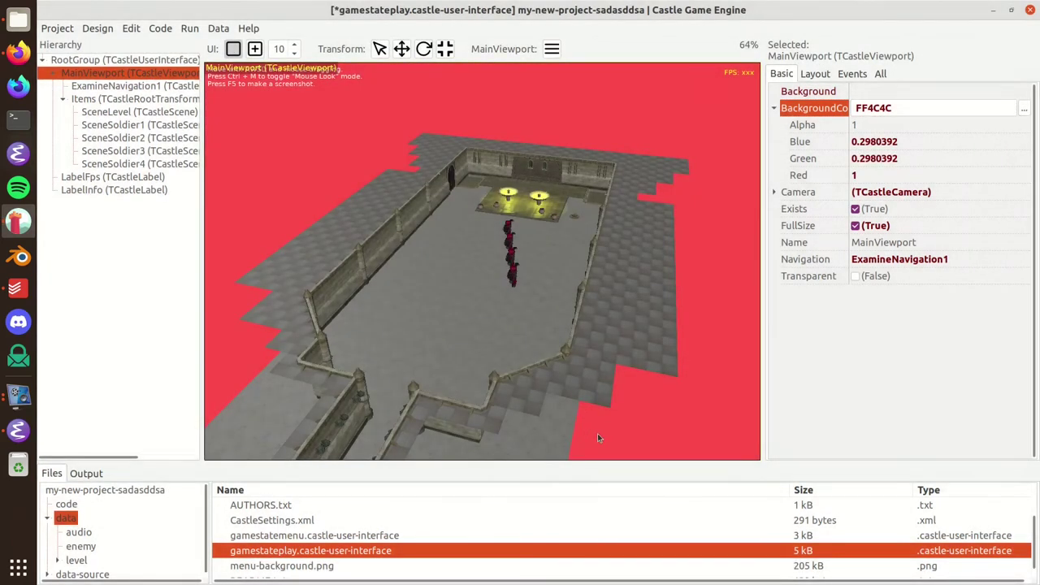
{"action": "left_click_drag", "start_coordinate": [607, 433], "coordinate": [585, 329]}
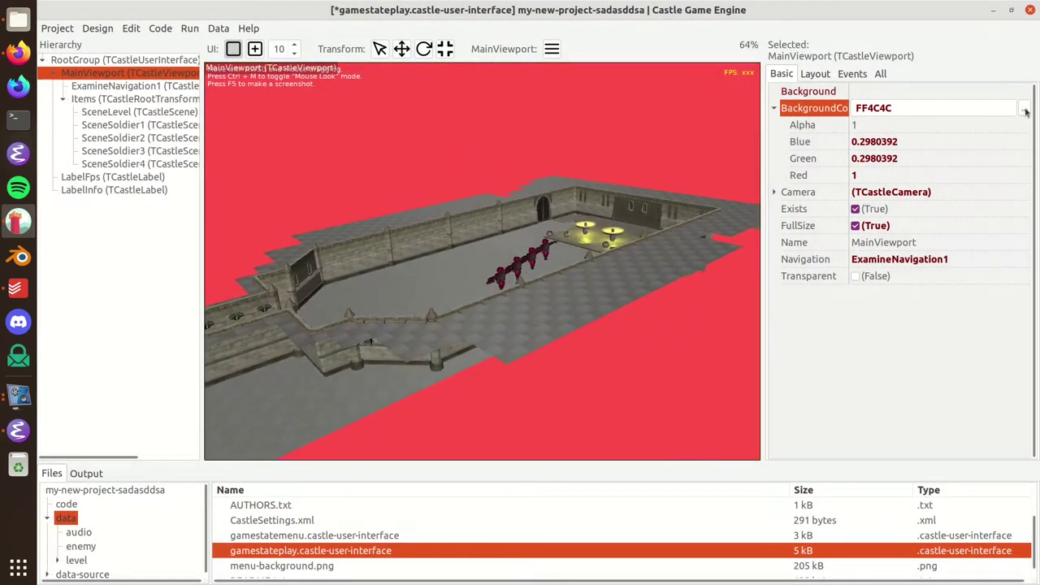
{"action": "left_click", "coordinate": [1024, 108]}
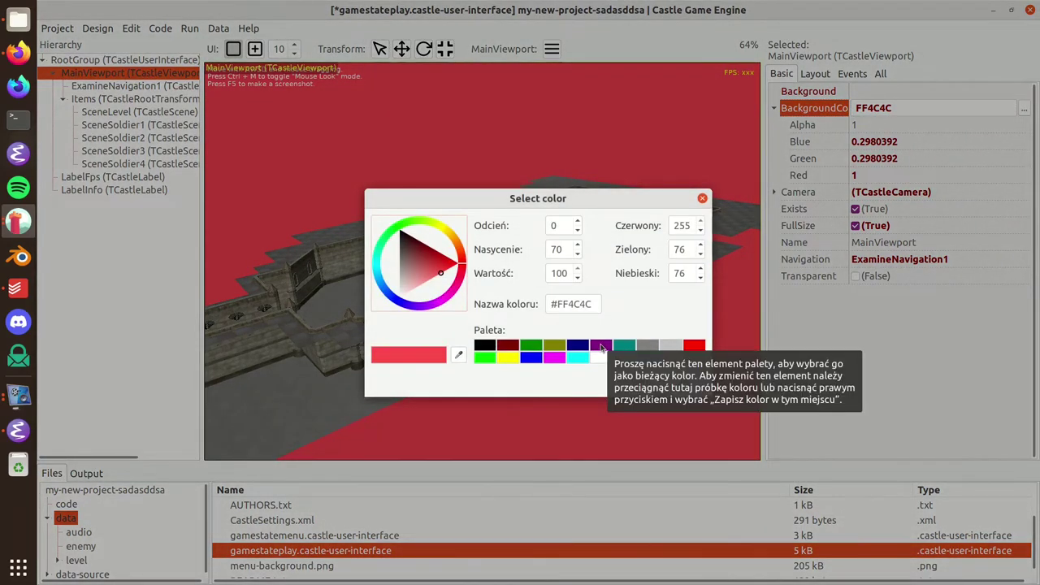
{"action": "key", "text": "Escape"}
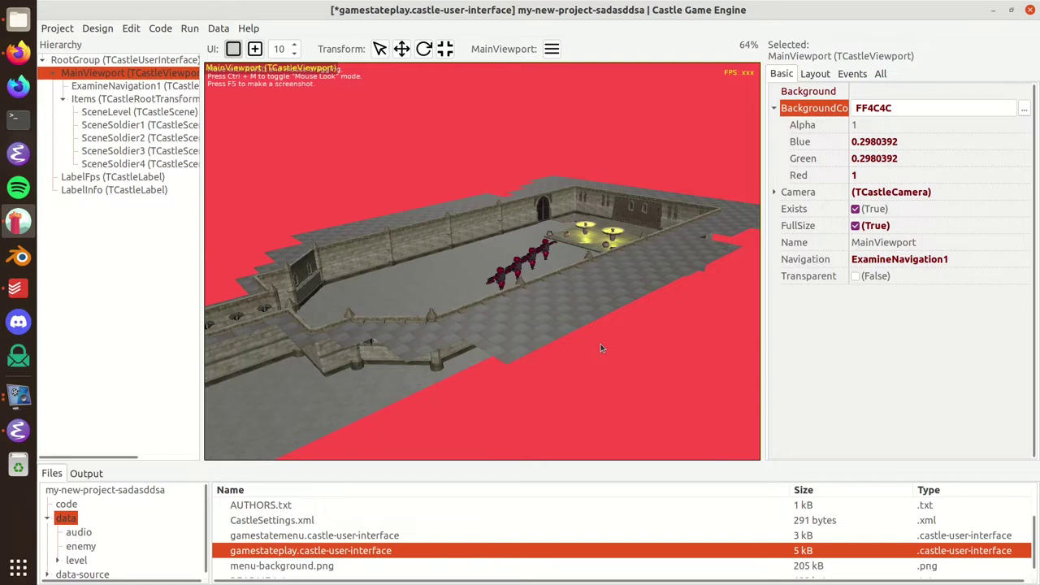
Turn on MainViewport's Transparent property so the red background no longer shows
{"action": "left_click", "coordinate": [857, 278]}
{"action": "left_click", "coordinate": [857, 277]}
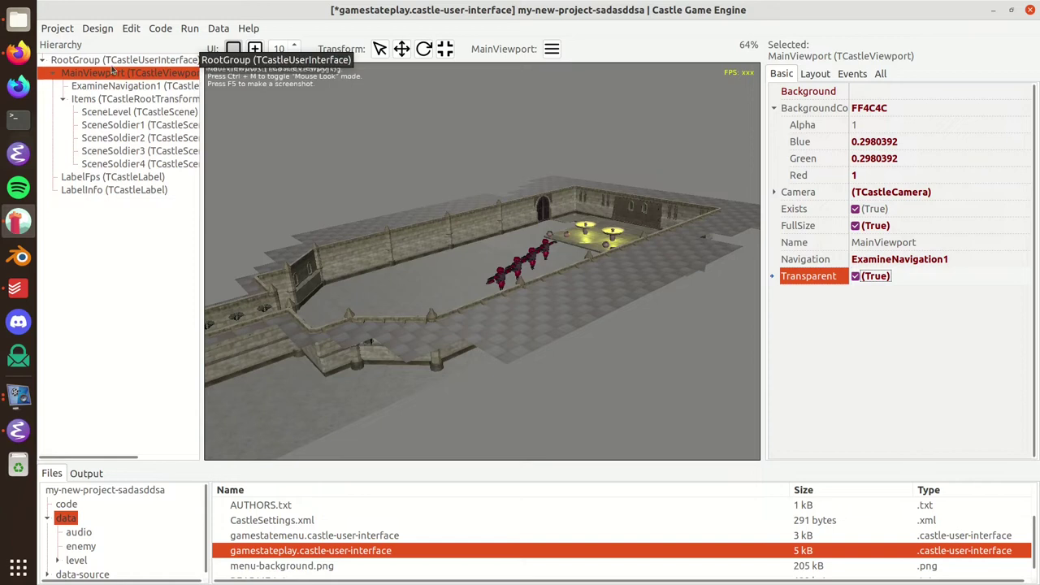
{"action": "left_click", "coordinate": [115, 65]}
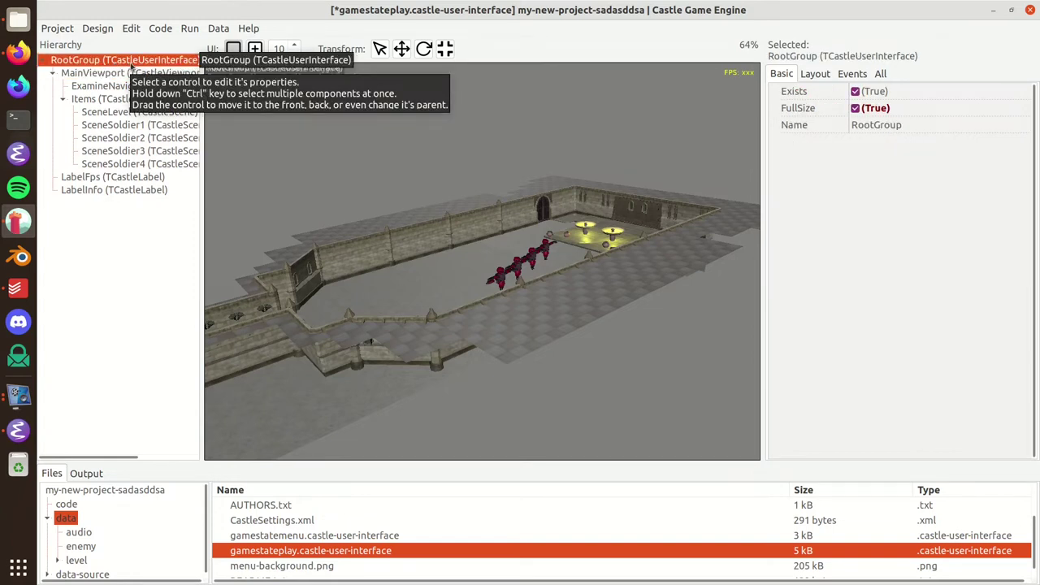
Add an ImageControl1 under RootGroup, placed above MainViewport
{"action": "right_click", "coordinate": [130, 65]}
{"action": "mouse_move", "coordinate": [163, 73]}
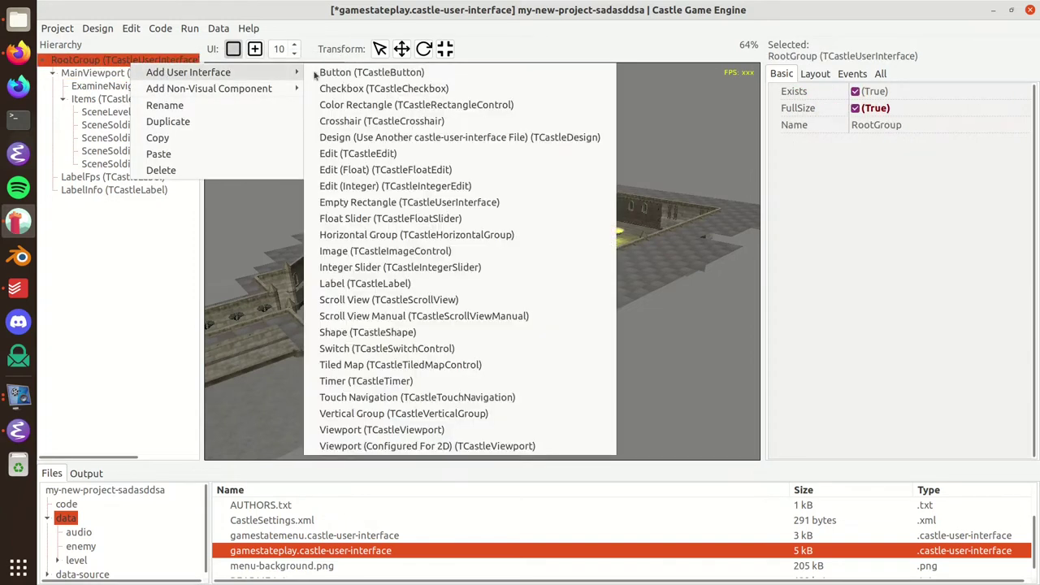
{"action": "left_click", "coordinate": [428, 252]}
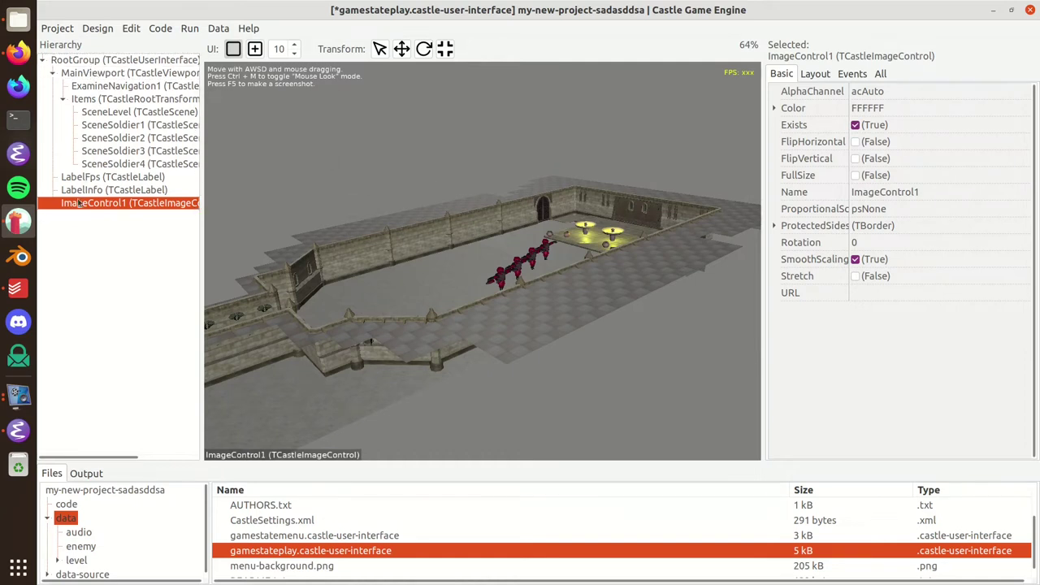
{"action": "left_click_drag", "start_coordinate": [79, 205], "coordinate": [81, 73]}
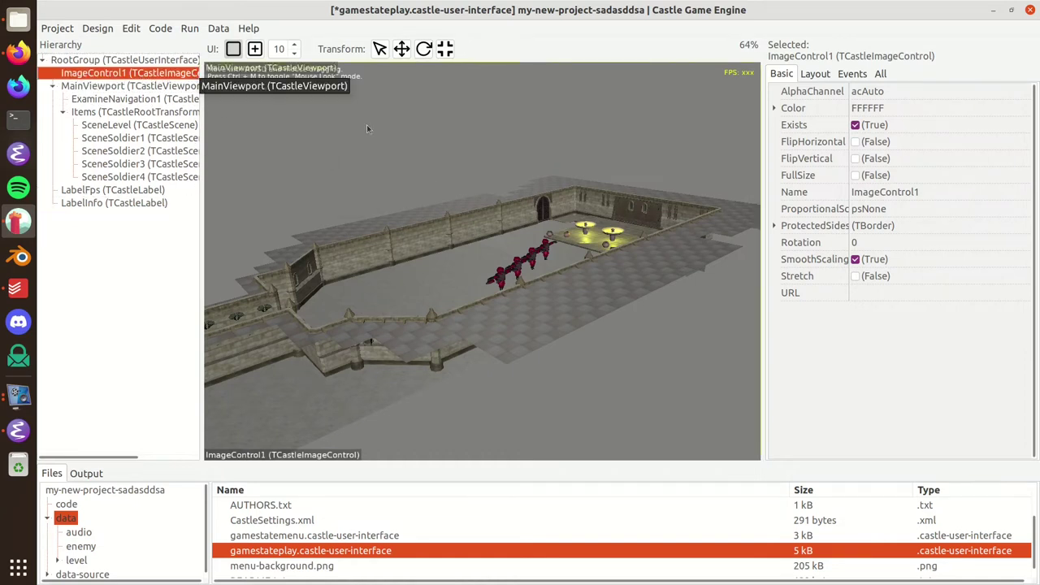
Load concrete01_diff.png from data/level/textures into ImageControl1
{"action": "left_click", "coordinate": [927, 293]}
{"action": "left_click", "coordinate": [1025, 294]}
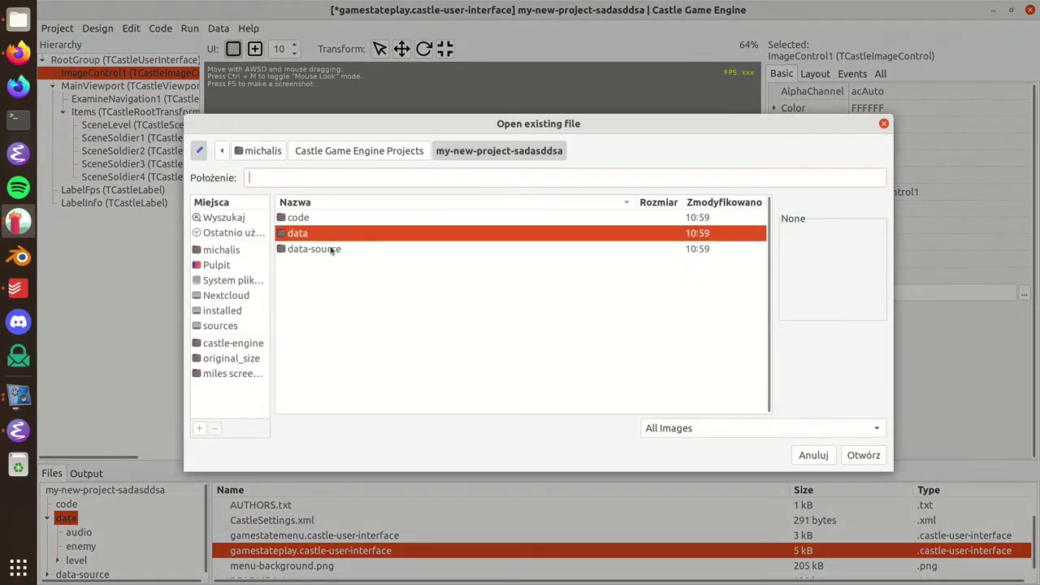
{"action": "double_click", "coordinate": [317, 234]}
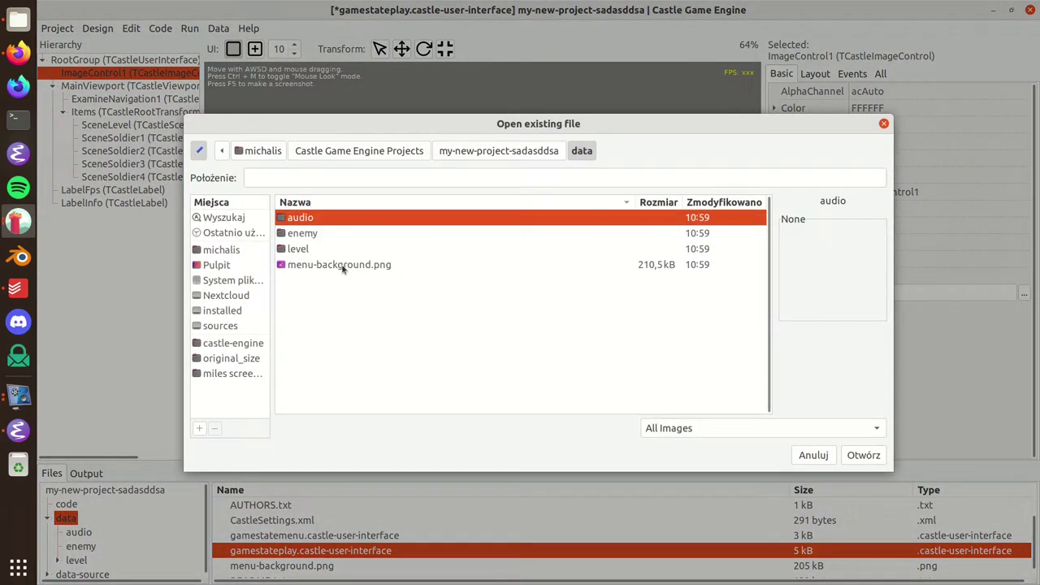
{"action": "left_click", "coordinate": [347, 236]}
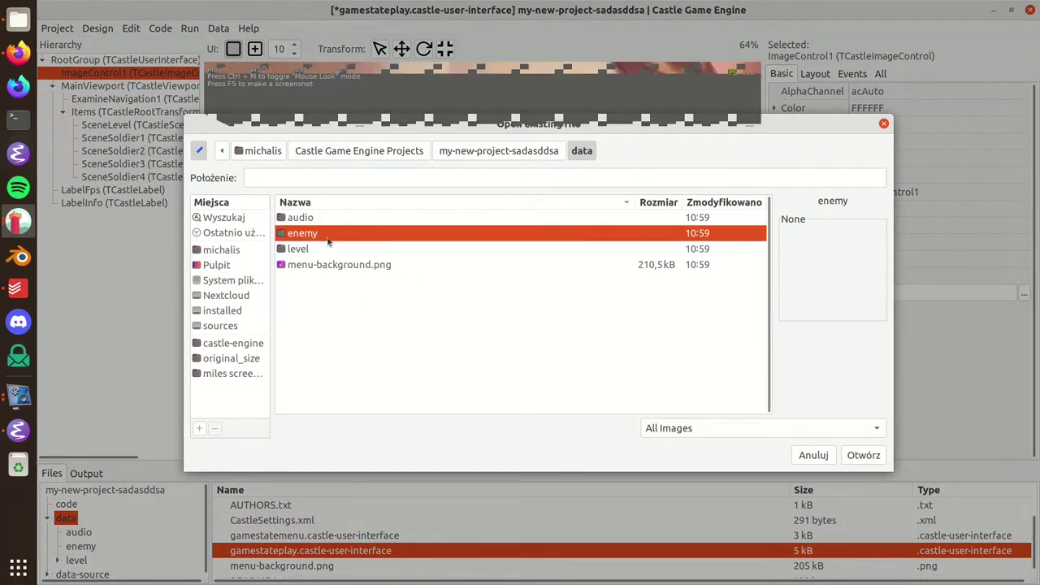
{"action": "double_click", "coordinate": [322, 249]}
{"action": "double_click", "coordinate": [350, 218]}
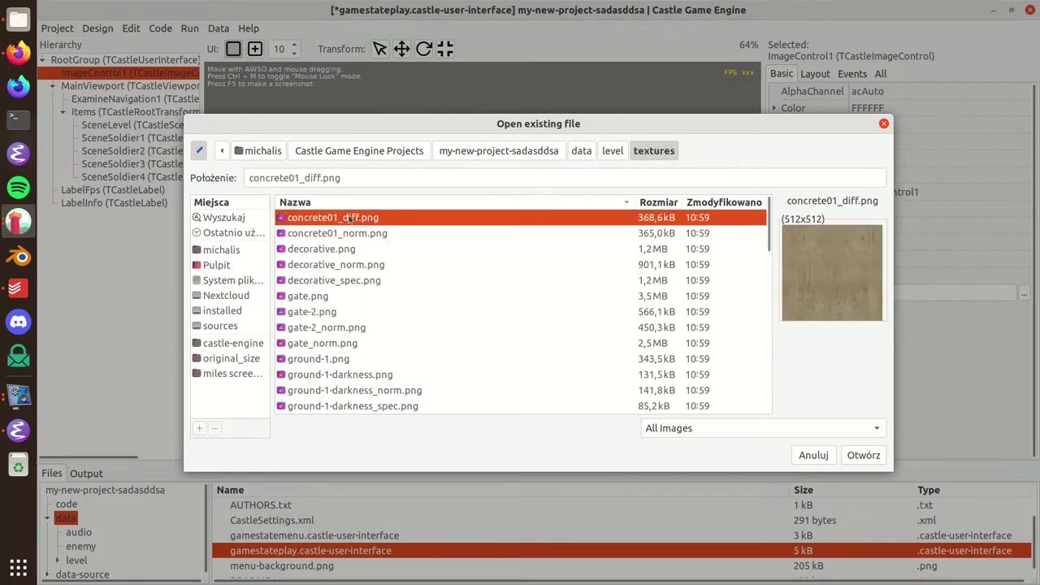
{"action": "left_click", "coordinate": [867, 455]}
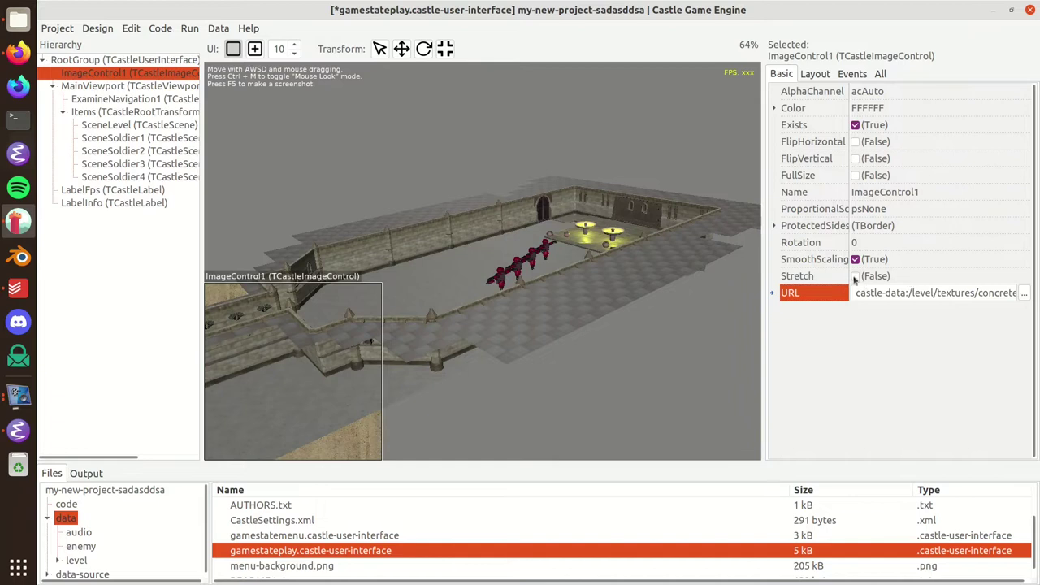
Turn on ImageControl1's Stretch and FullSize so the texture fills the viewport
{"action": "left_click", "coordinate": [855, 277]}
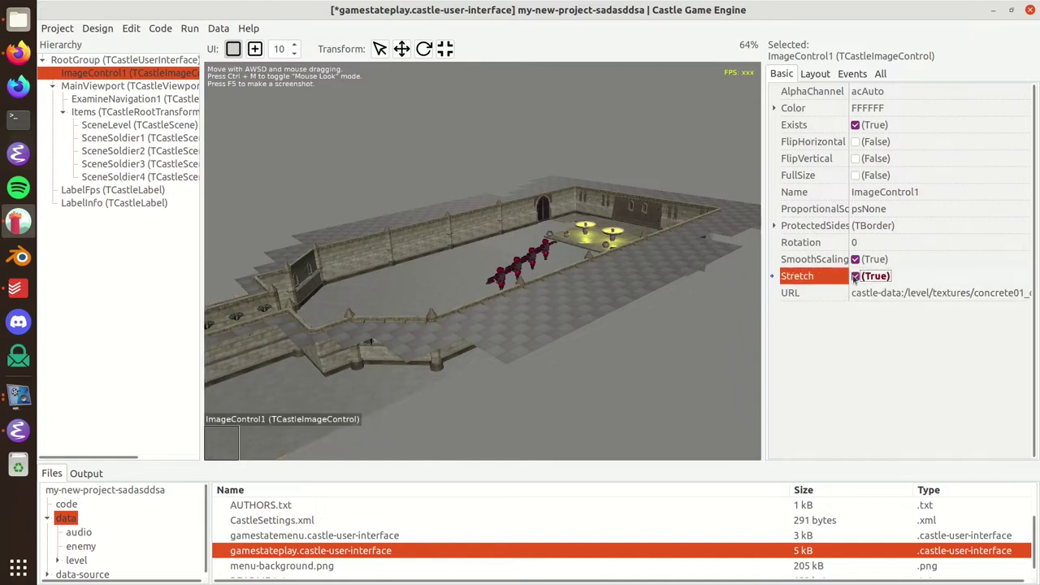
{"action": "left_click", "coordinate": [855, 176]}
{"action": "left_click", "coordinate": [132, 86]}
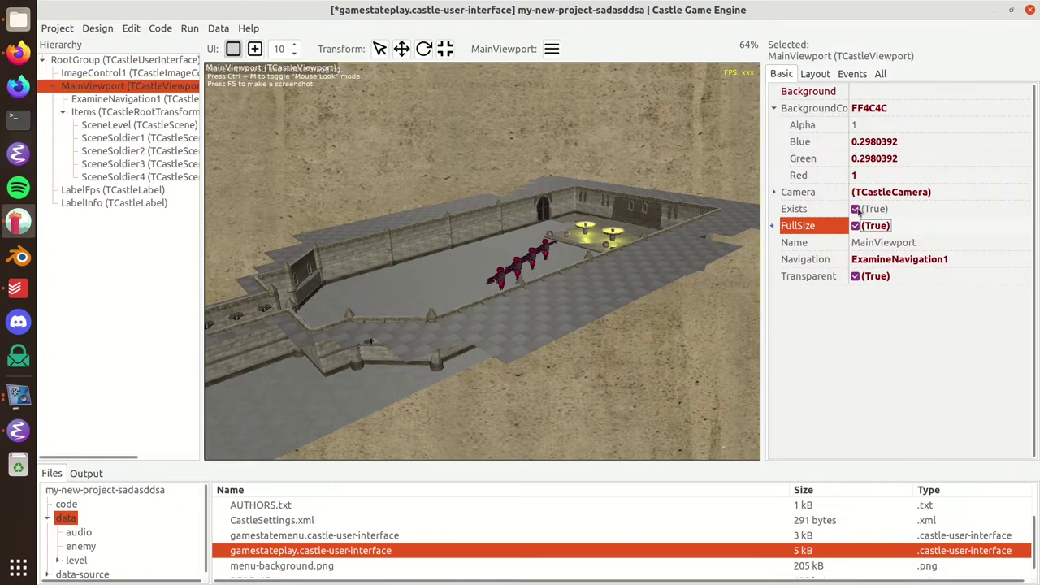
Hide MainViewport to reveal the concrete image, then show the castle scene again
{"action": "left_click", "coordinate": [855, 209]}
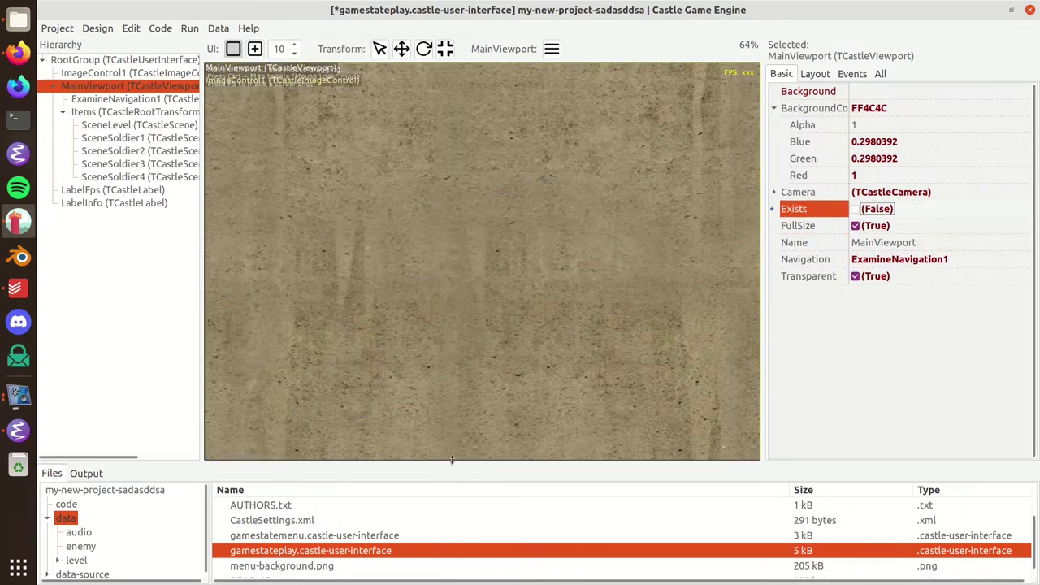
{"action": "mouse_move", "coordinate": [452, 460]}
{"action": "left_mouse_down"}
{"action": "mouse_move", "coordinate": [446, 221]}
{"action": "mouse_move", "coordinate": [437, 453]}
{"action": "left_mouse_up"}
{"action": "mouse_move", "coordinate": [206, 362]}
{"action": "left_mouse_down"}
{"action": "mouse_move", "coordinate": [322, 358]}
{"action": "mouse_move", "coordinate": [138, 351]}
{"action": "mouse_move", "coordinate": [221, 352]}
{"action": "left_mouse_up"}
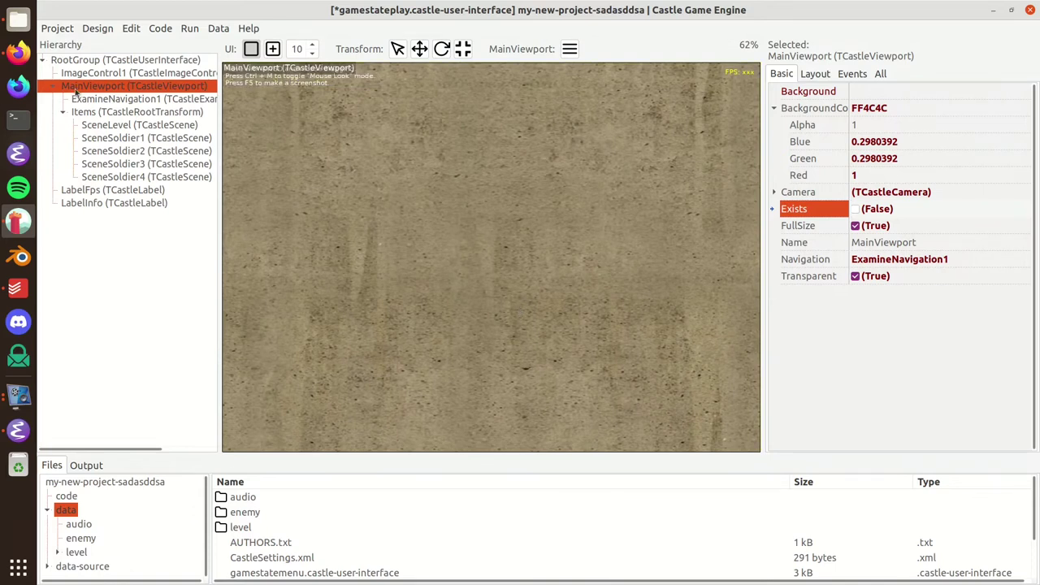
{"action": "left_click", "coordinate": [93, 73]}
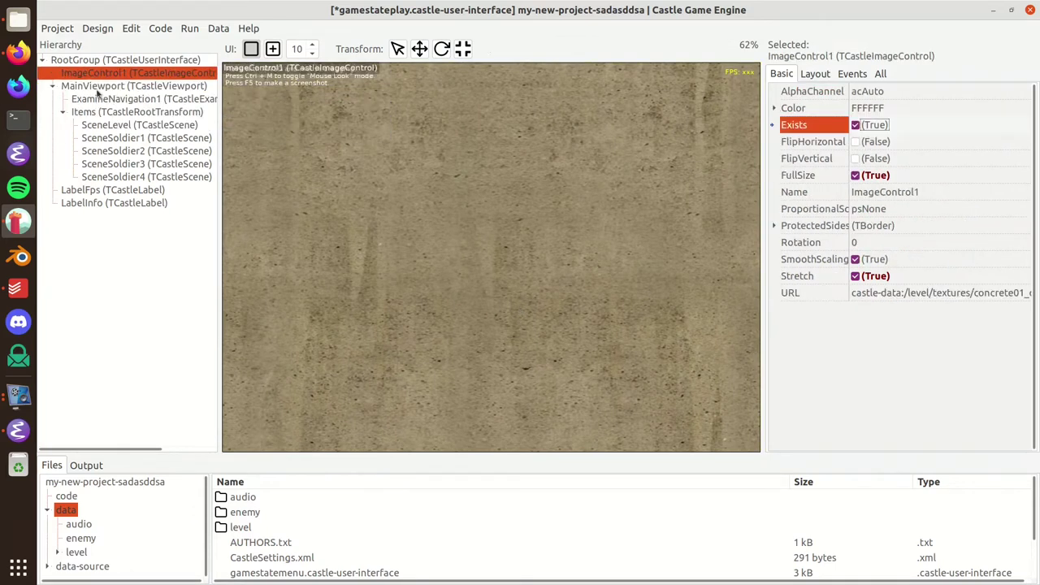
{"action": "left_click", "coordinate": [99, 88]}
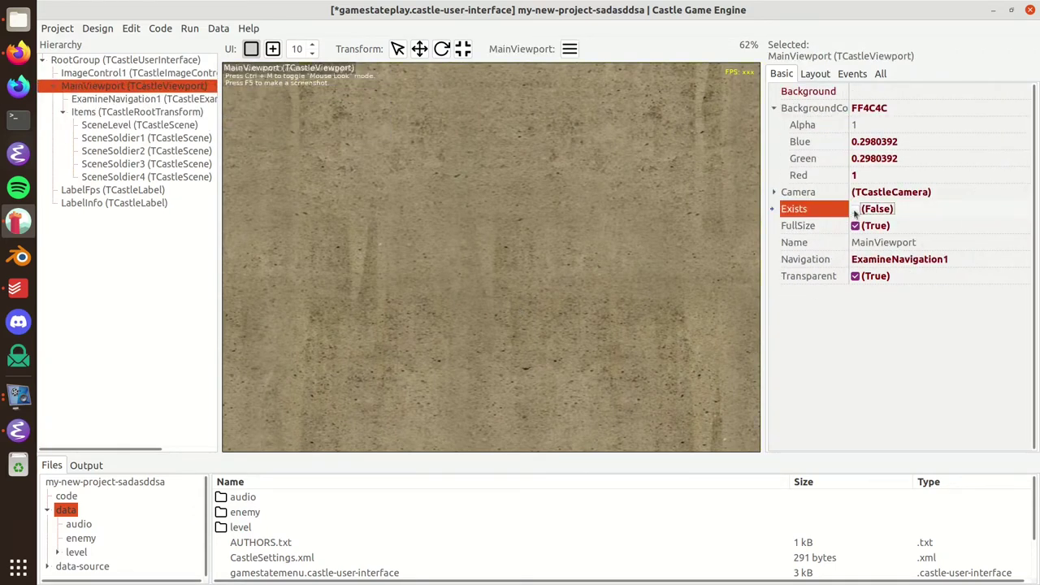
{"action": "left_click", "coordinate": [856, 209]}
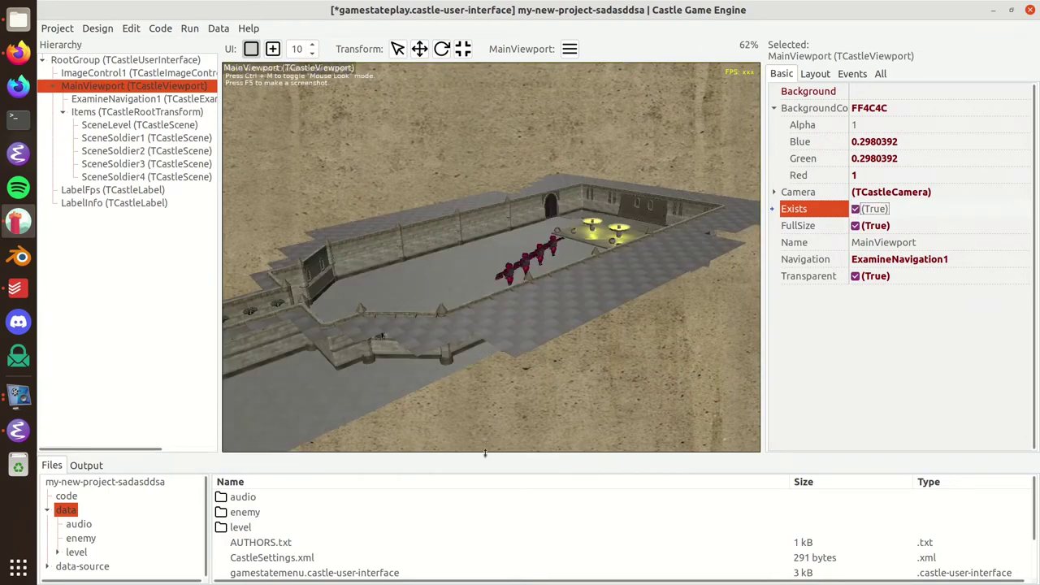
{"action": "left_click_drag", "start_coordinate": [486, 447], "coordinate": [406, 192]}
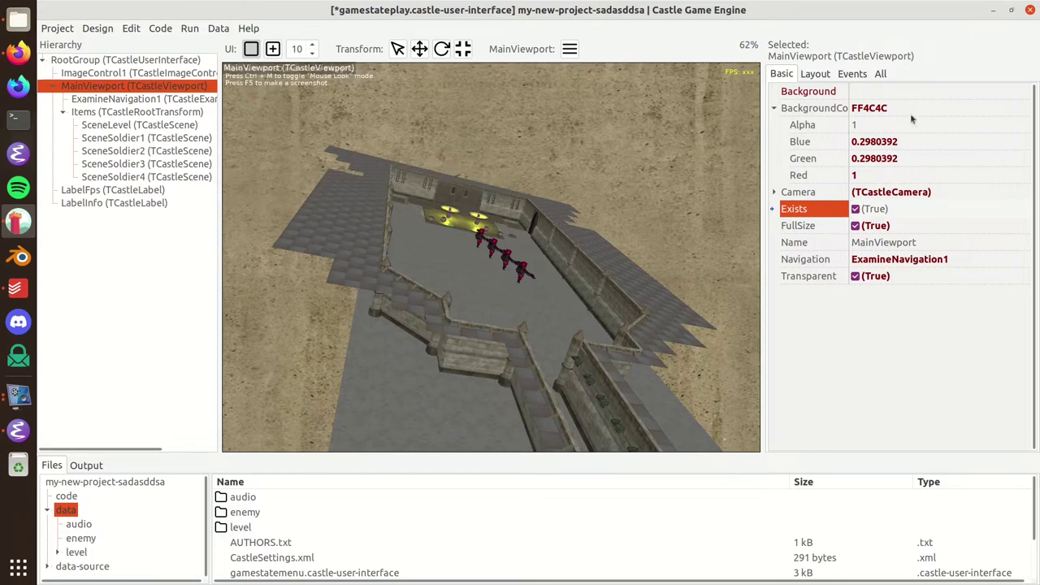
Delete ImageControl1 and untick MainViewport's Transparent property
{"action": "left_click", "coordinate": [127, 74]}
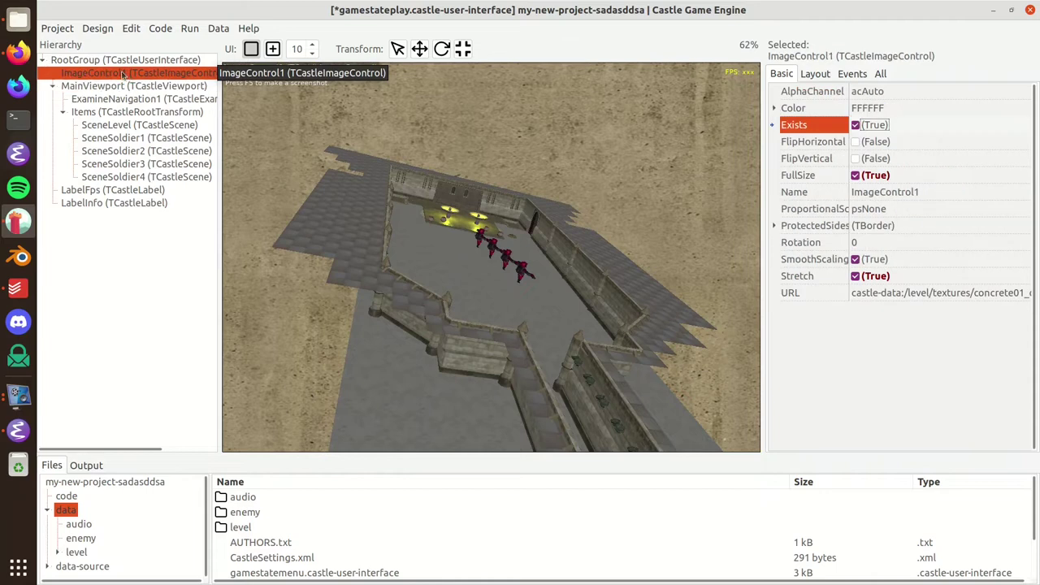
{"action": "key", "text": "Delete"}
{"action": "left_click", "coordinate": [122, 74]}
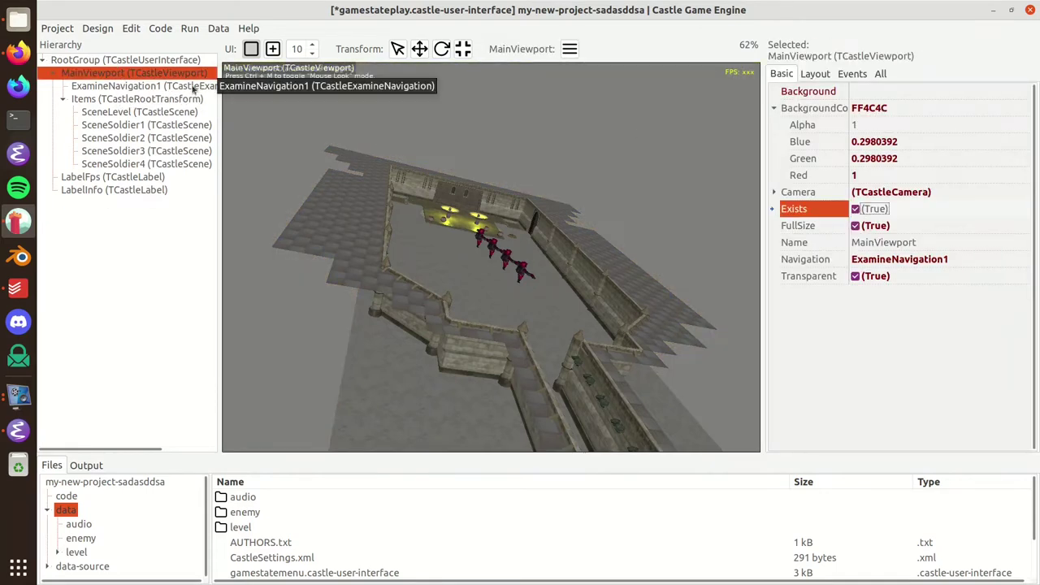
{"action": "left_click", "coordinate": [855, 276]}
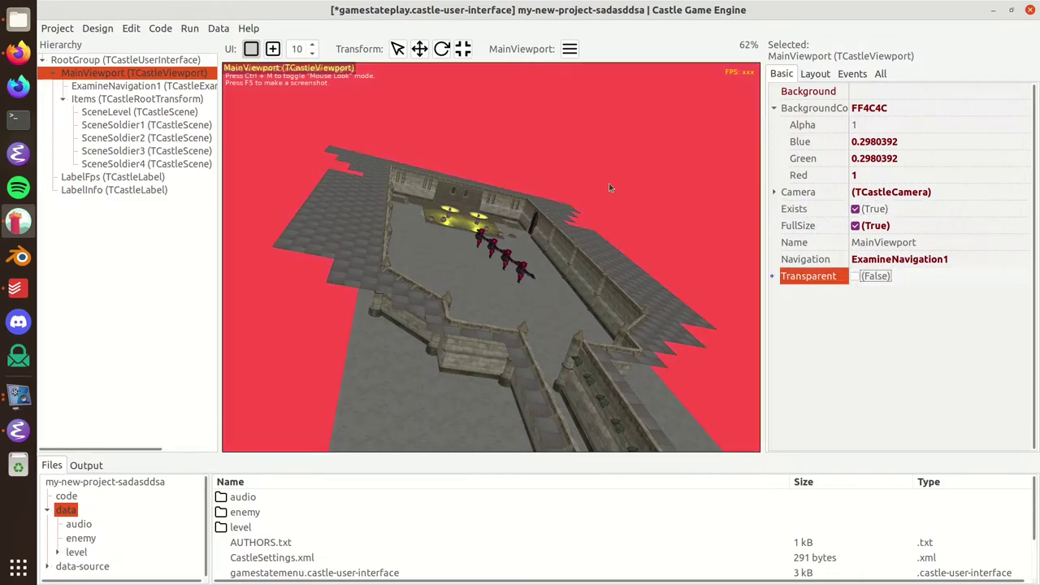
Add two Background components, Background1 and Background2, to MainViewport
{"action": "right_click", "coordinate": [83, 78]}
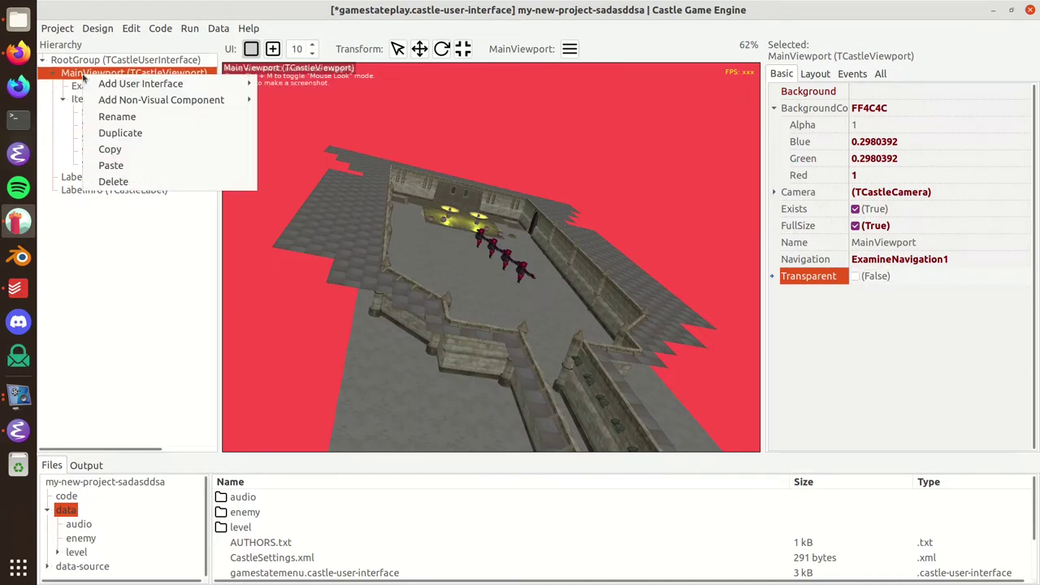
{"action": "mouse_move", "coordinate": [196, 105]}
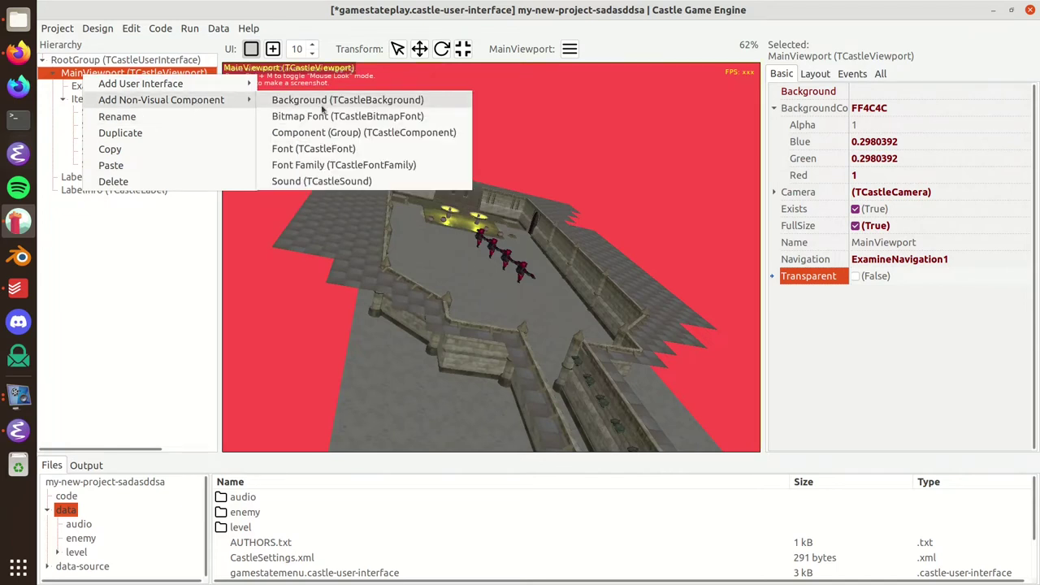
{"action": "left_click", "coordinate": [323, 101]}
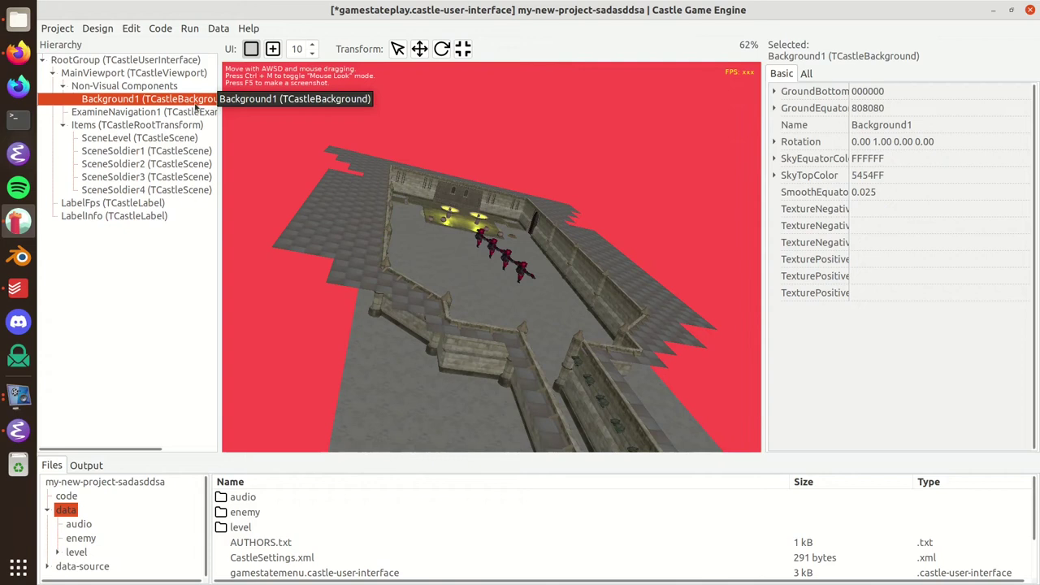
{"action": "double_click", "coordinate": [112, 100]}
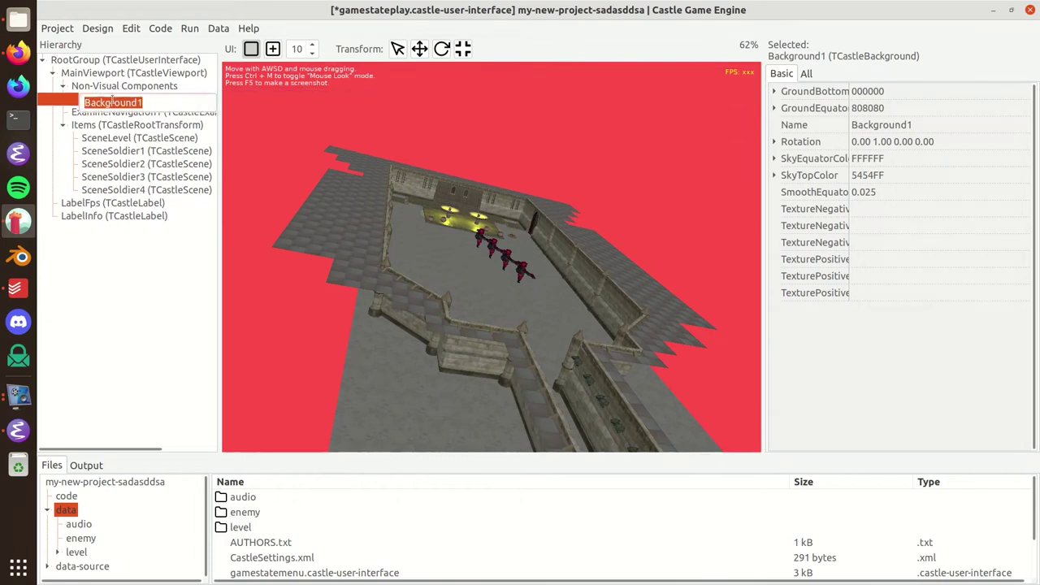
{"action": "key", "text": "Escape"}
{"action": "right_click", "coordinate": [132, 87]}
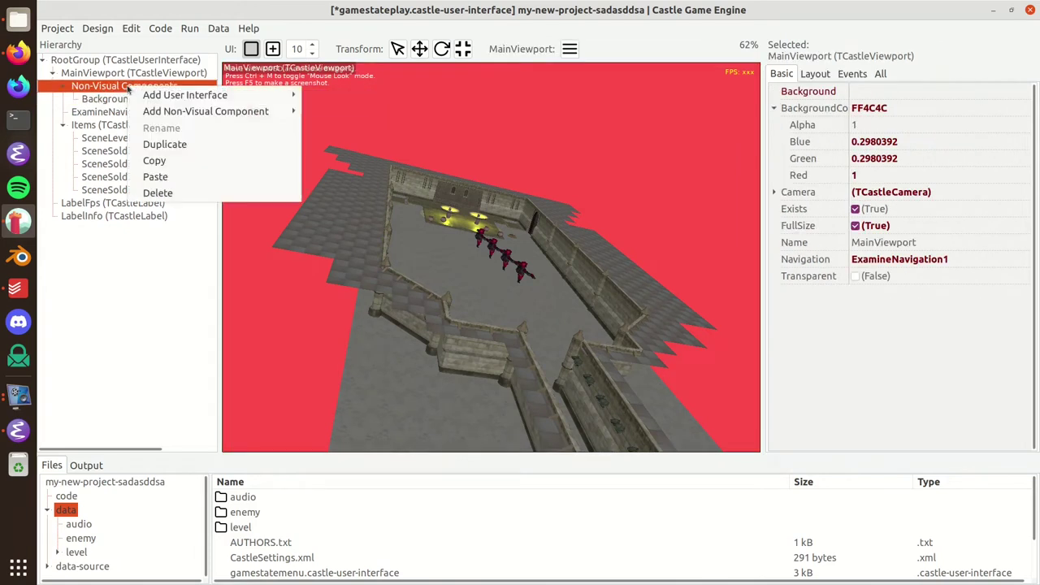
{"action": "mouse_move", "coordinate": [170, 115]}
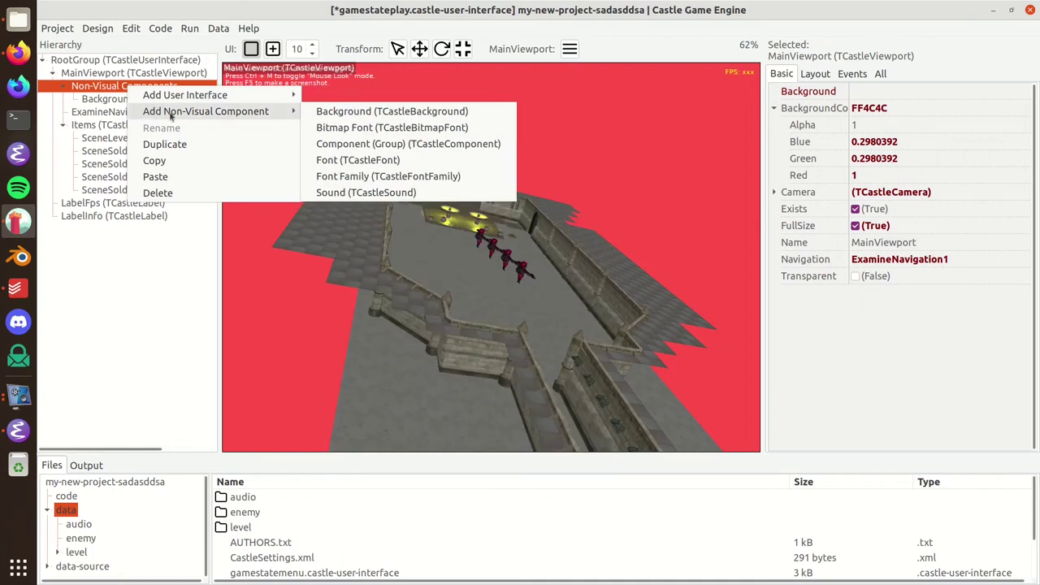
{"action": "left_click", "coordinate": [333, 115]}
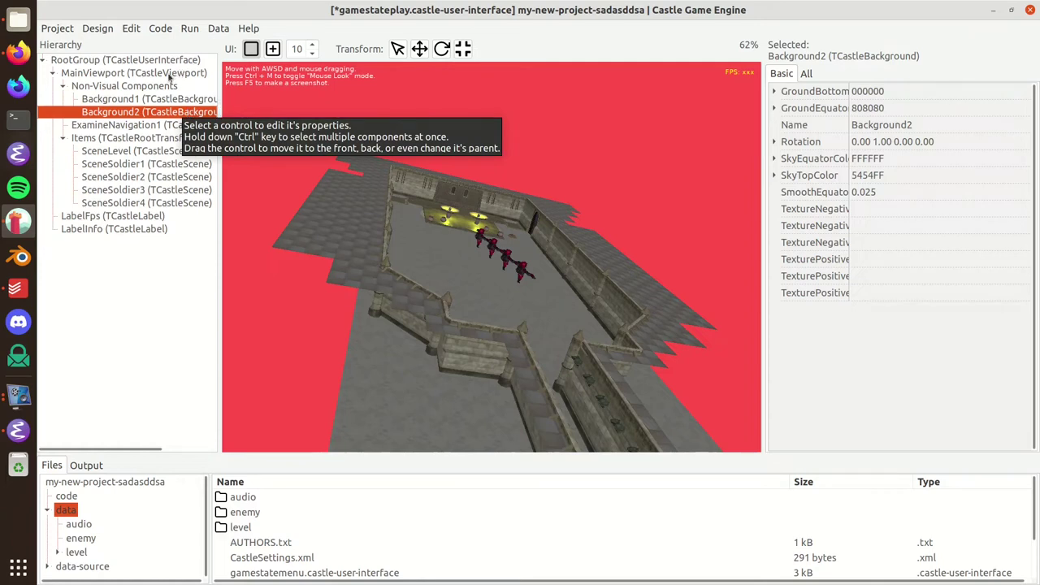
Set MainViewport's Background property to Background1
{"action": "left_click", "coordinate": [168, 73]}
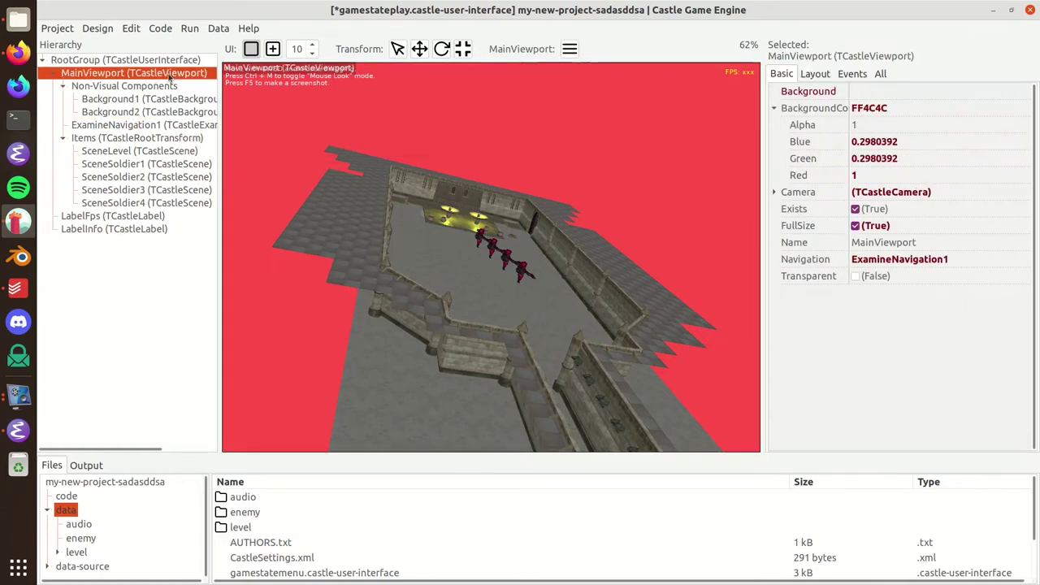
{"action": "left_click", "coordinate": [1016, 93]}
{"action": "left_click", "coordinate": [1021, 92]}
{"action": "left_click", "coordinate": [947, 111]}
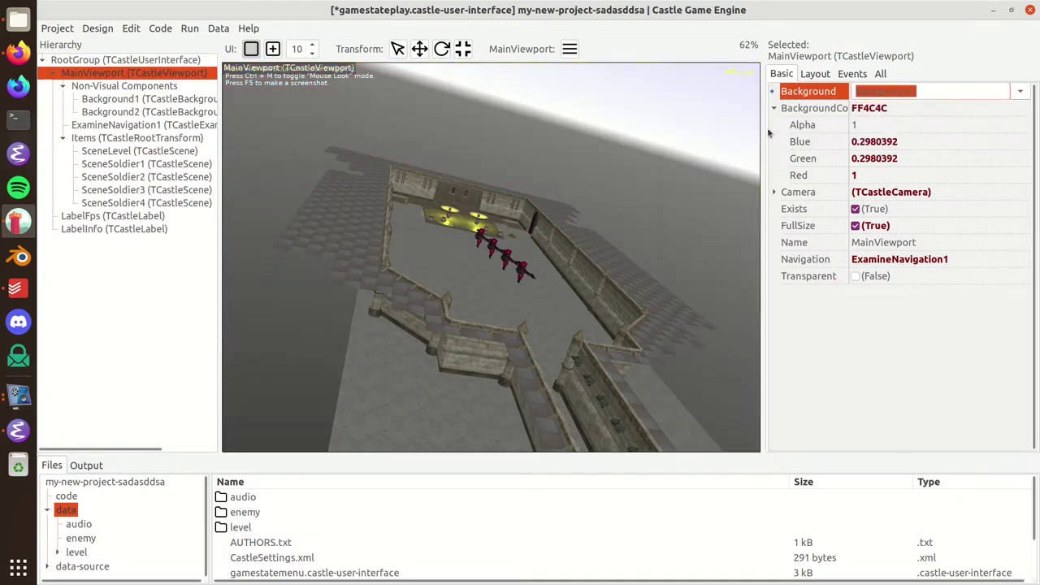
{"action": "left_click_drag", "start_coordinate": [665, 206], "coordinate": [601, 229]}
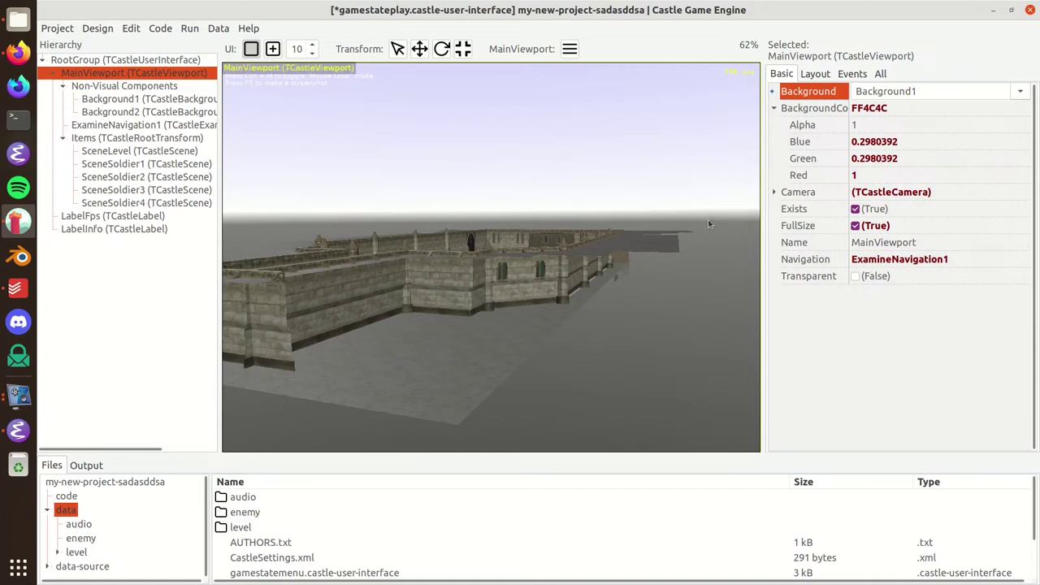
{"action": "left_click_drag", "start_coordinate": [698, 224], "coordinate": [544, 160]}
{"action": "left_click_drag", "start_coordinate": [614, 225], "coordinate": [591, 192]}
Set Background1's GroundEquatorColor to red FF0000 as a test
{"action": "left_click", "coordinate": [135, 100]}
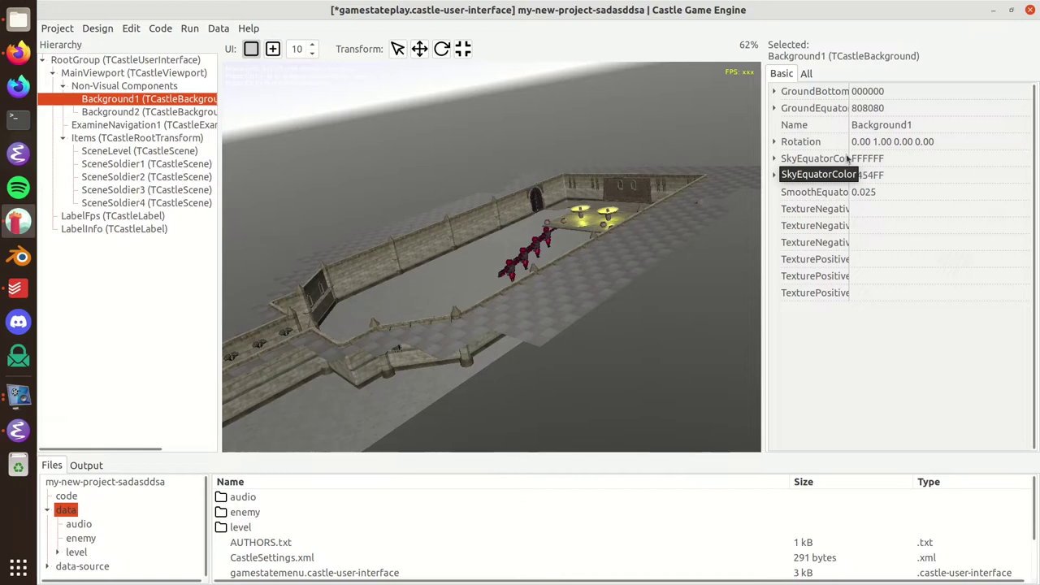
{"action": "left_click_drag", "start_coordinate": [849, 158], "coordinate": [882, 158]}
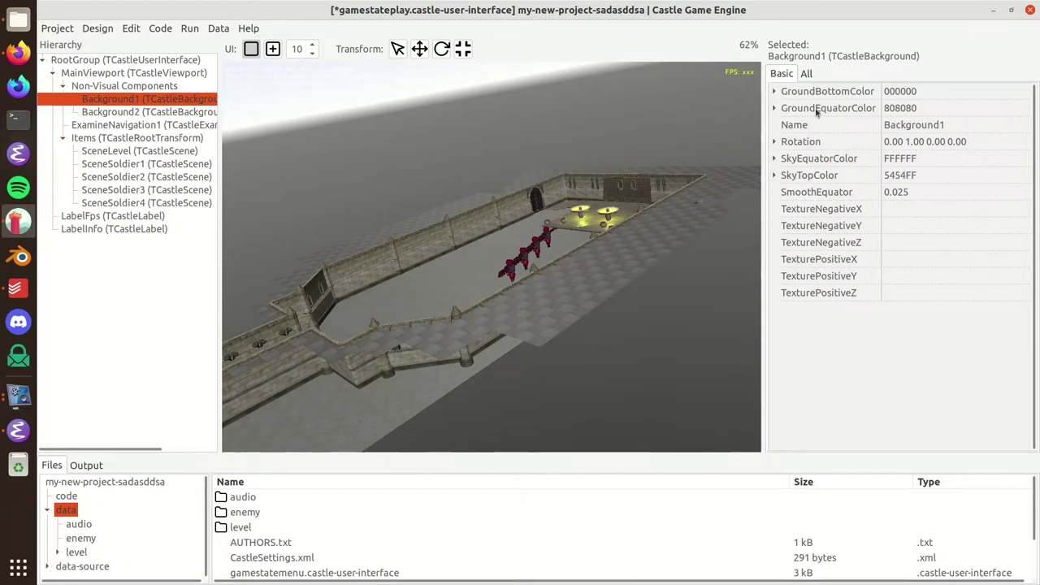
{"action": "left_click", "coordinate": [866, 109]}
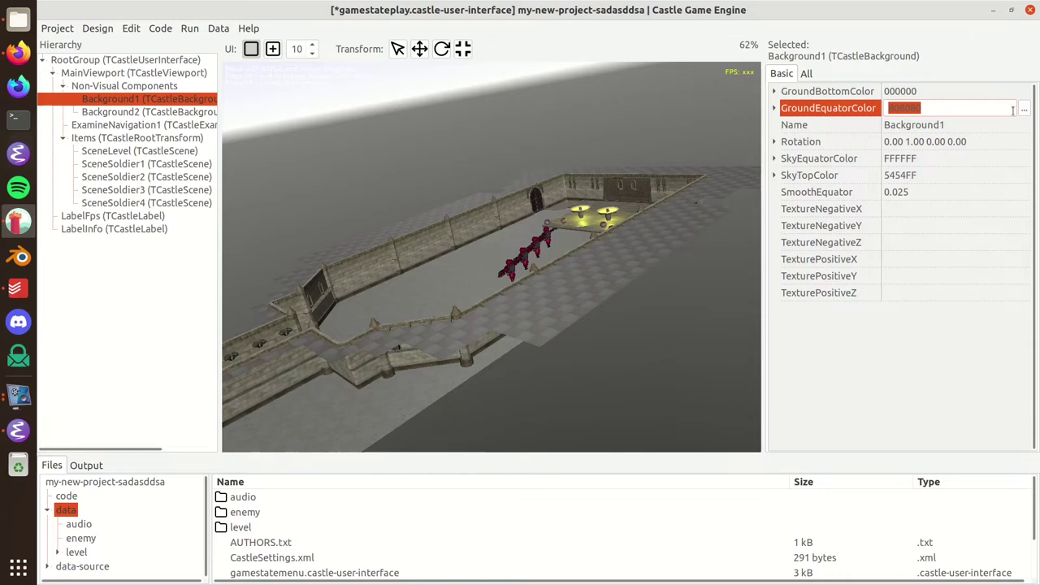
{"action": "left_click", "coordinate": [1024, 109]}
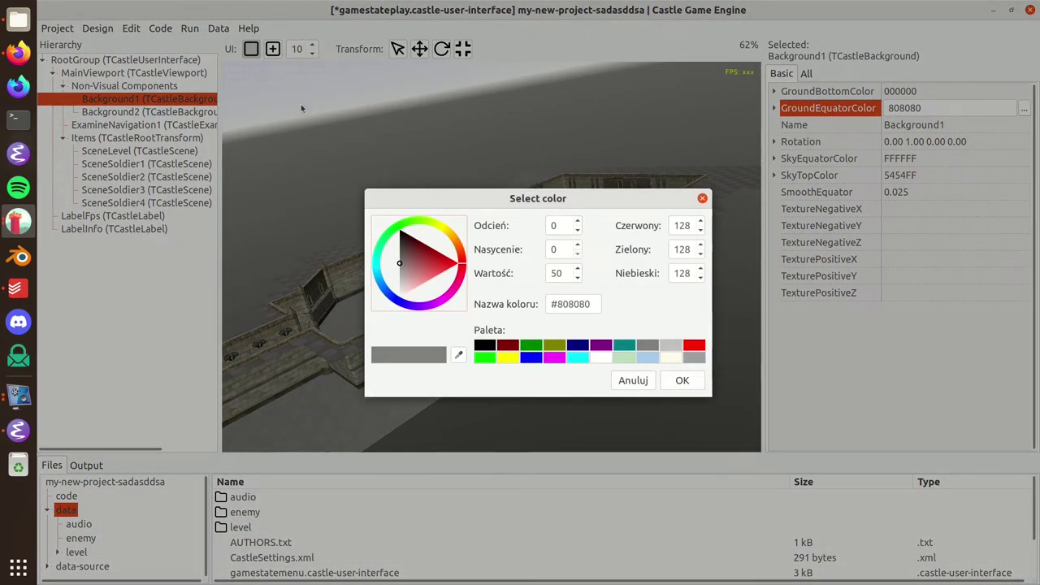
{"action": "left_click", "coordinate": [694, 344]}
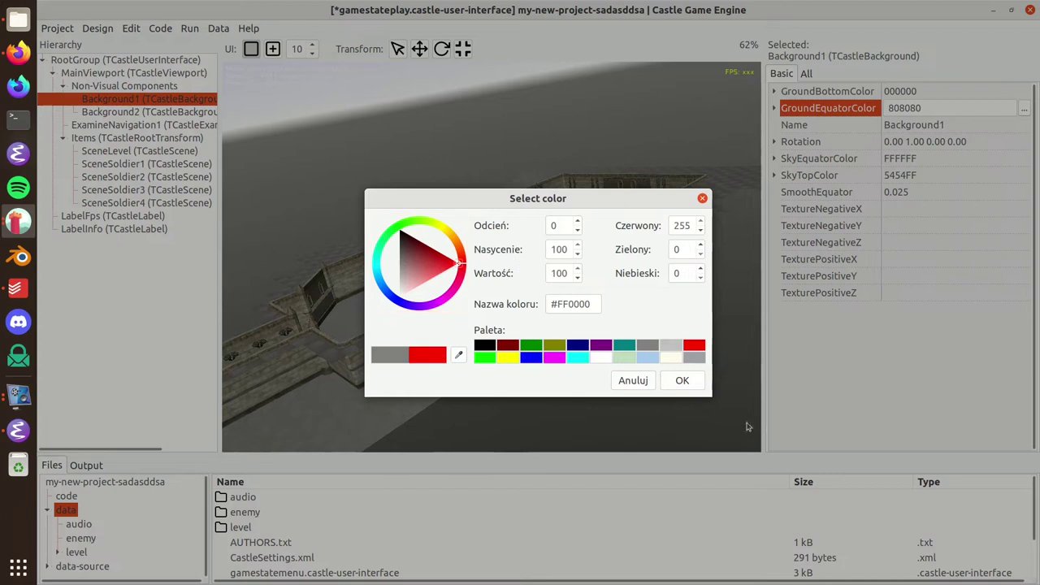
{"action": "left_click", "coordinate": [694, 382]}
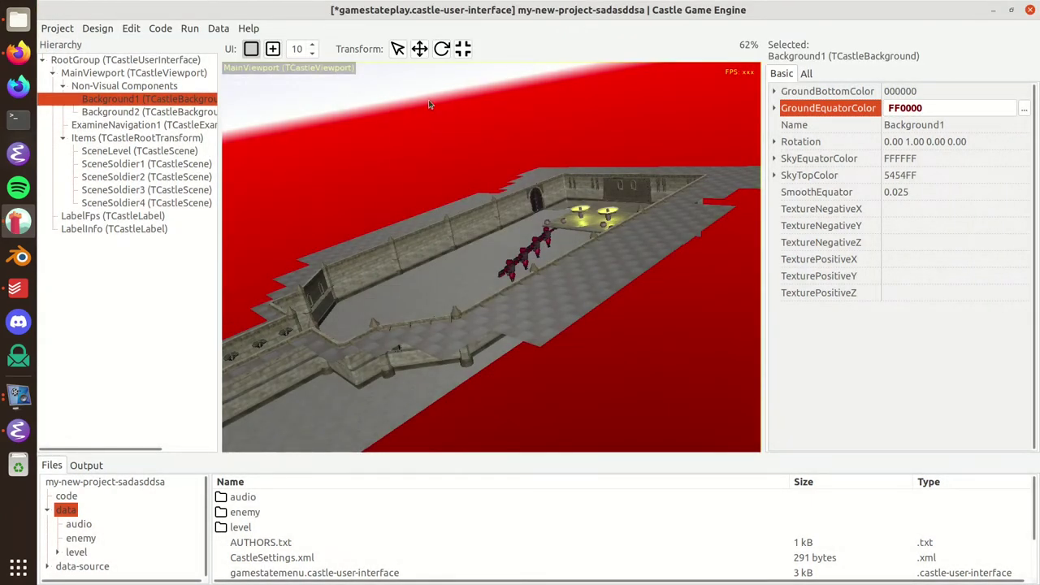
{"action": "right_click_drag", "start_coordinate": [608, 342], "coordinate": [548, 367]}
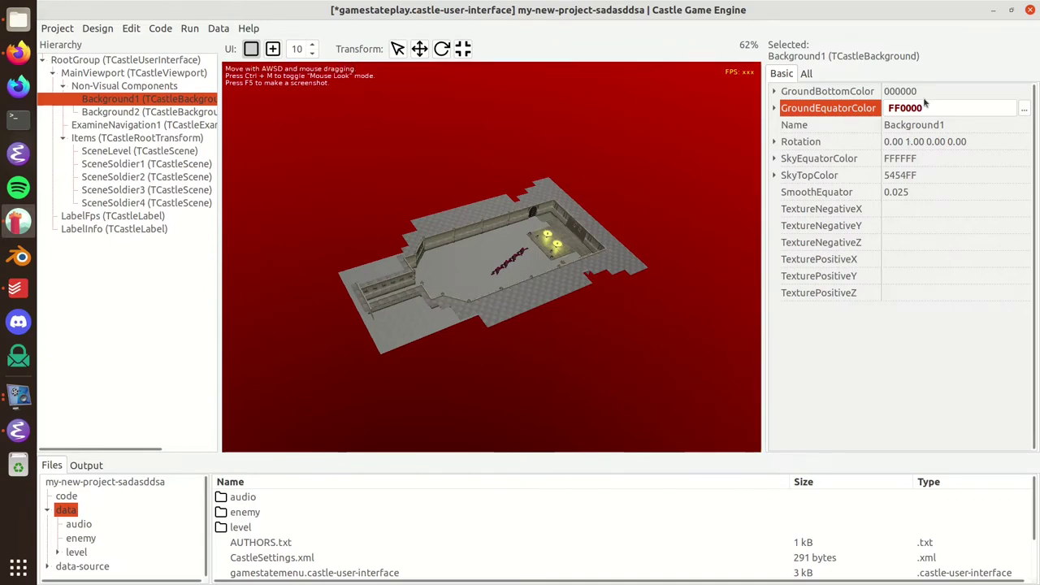
Set Background1's GroundBottomColor to yellow FFFF00
{"action": "left_click", "coordinate": [926, 93]}
{"action": "left_click", "coordinate": [1024, 91]}
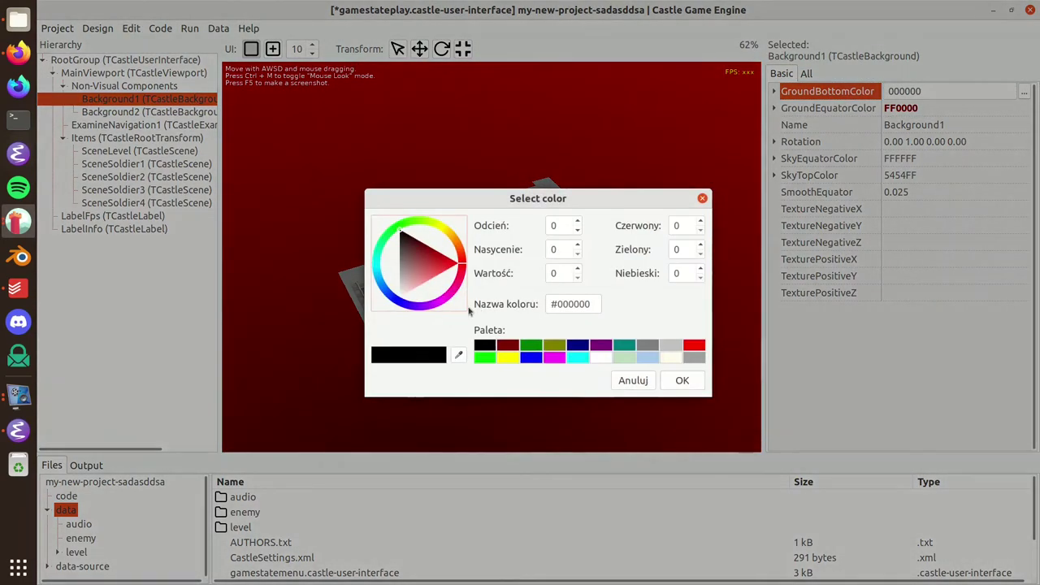
{"action": "left_click", "coordinate": [507, 356]}
{"action": "left_click", "coordinate": [682, 381]}
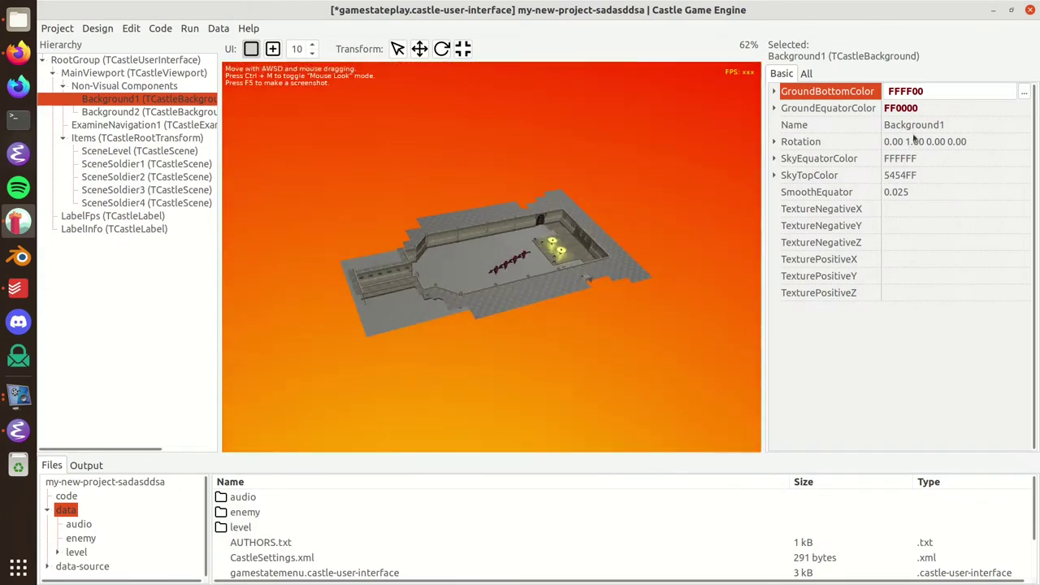
Change Background1's GroundEquatorColor to white FFFFFF
{"action": "left_click", "coordinate": [1002, 109]}
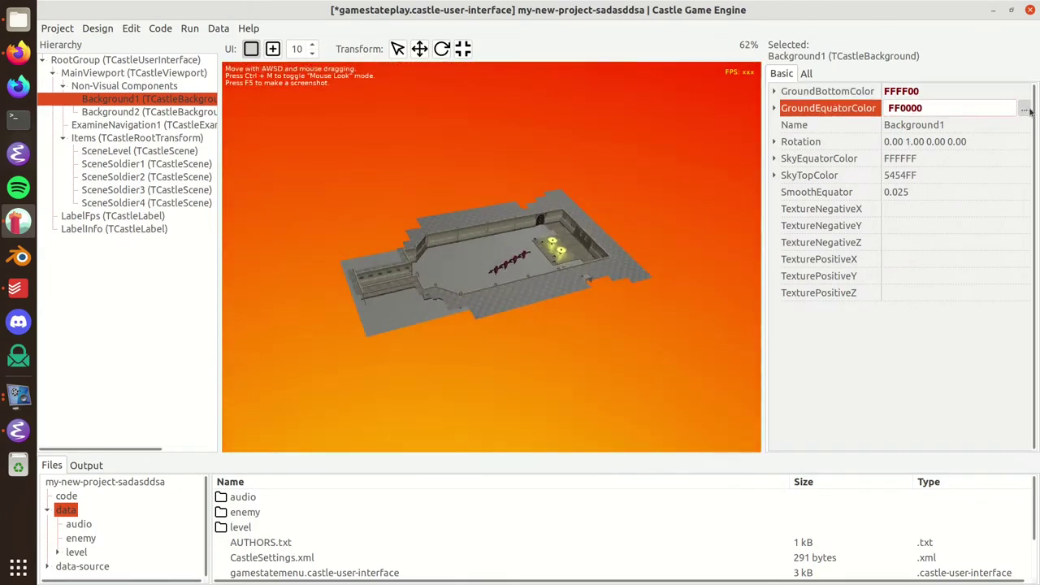
{"action": "left_click", "coordinate": [1025, 109]}
{"action": "left_click", "coordinate": [601, 360]}
{"action": "left_click", "coordinate": [681, 382]}
{"action": "left_click_drag", "start_coordinate": [681, 388], "coordinate": [460, 201]}
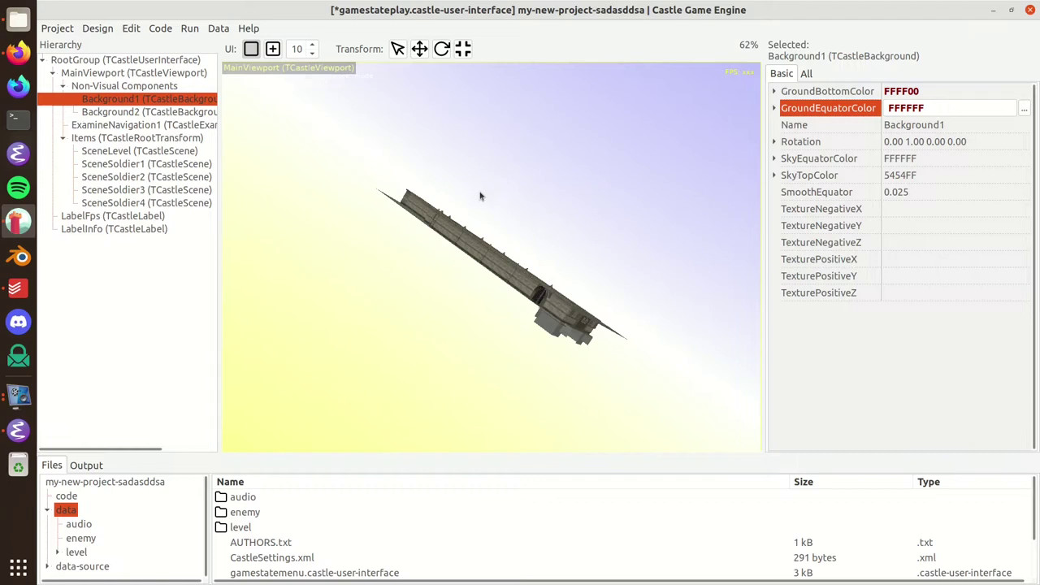
Set Background1's SkyEquatorColor to blue 0000FF
{"action": "left_click", "coordinate": [918, 159]}
{"action": "left_click", "coordinate": [1025, 159]}
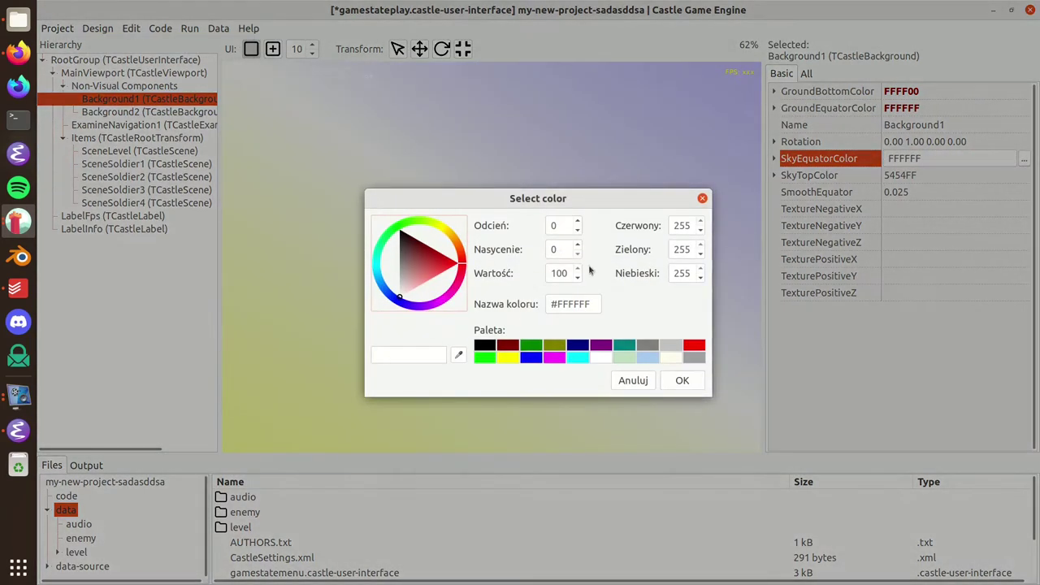
{"action": "left_click", "coordinate": [530, 358]}
{"action": "left_click", "coordinate": [676, 381]}
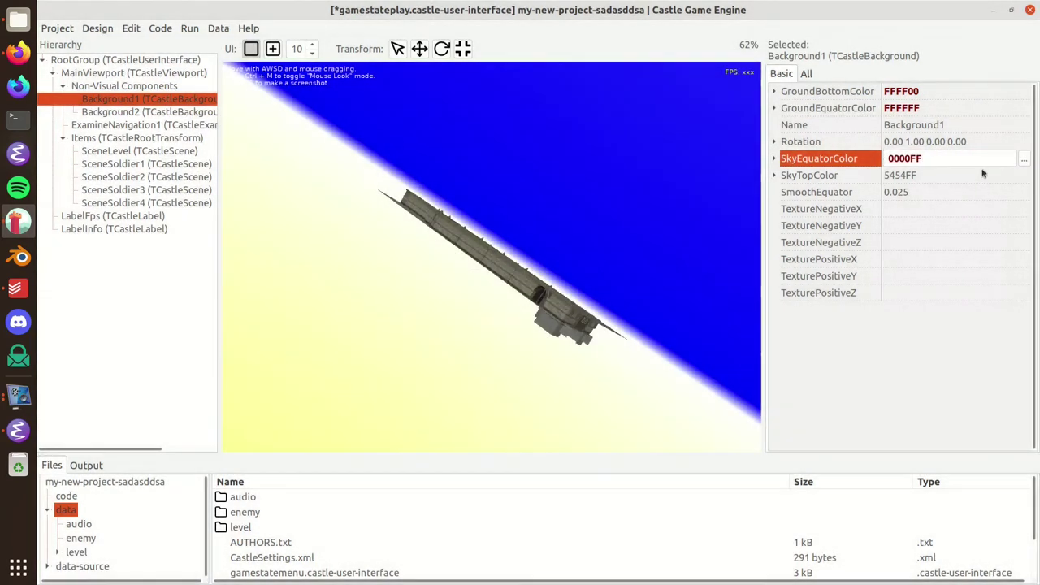
Set Background1's SkyTopColor to red FF003D
{"action": "left_click", "coordinate": [989, 178]}
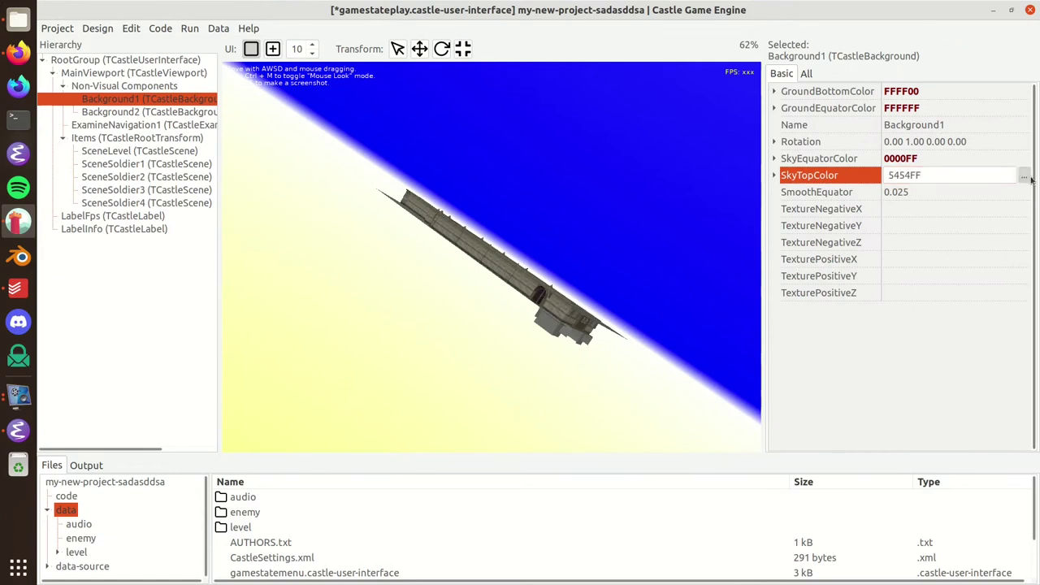
{"action": "left_click", "coordinate": [1024, 176]}
{"action": "left_click", "coordinate": [460, 272]}
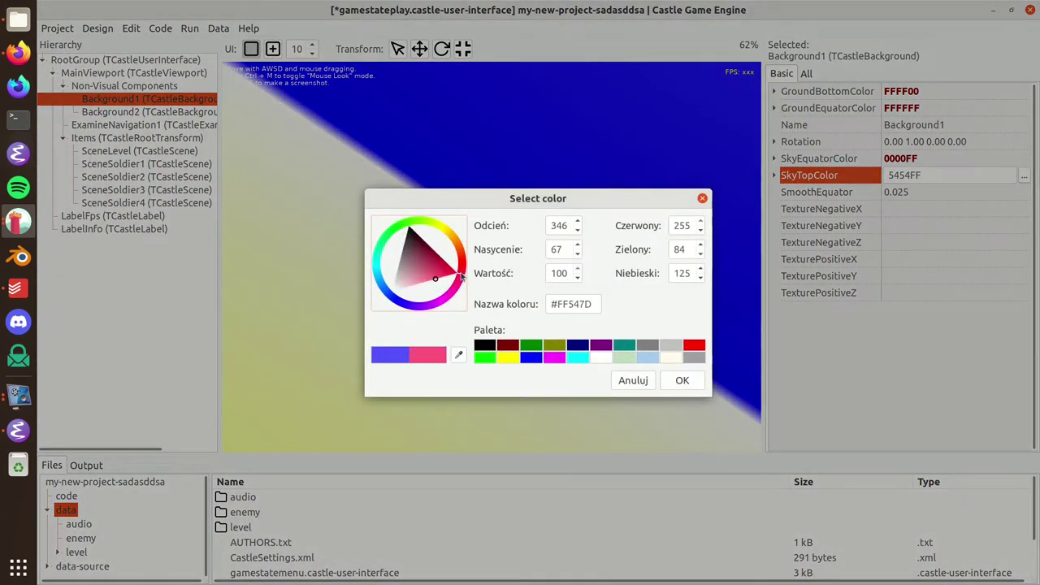
{"action": "left_click", "coordinate": [453, 271]}
{"action": "left_click", "coordinate": [459, 270]}
{"action": "left_click", "coordinate": [682, 381]}
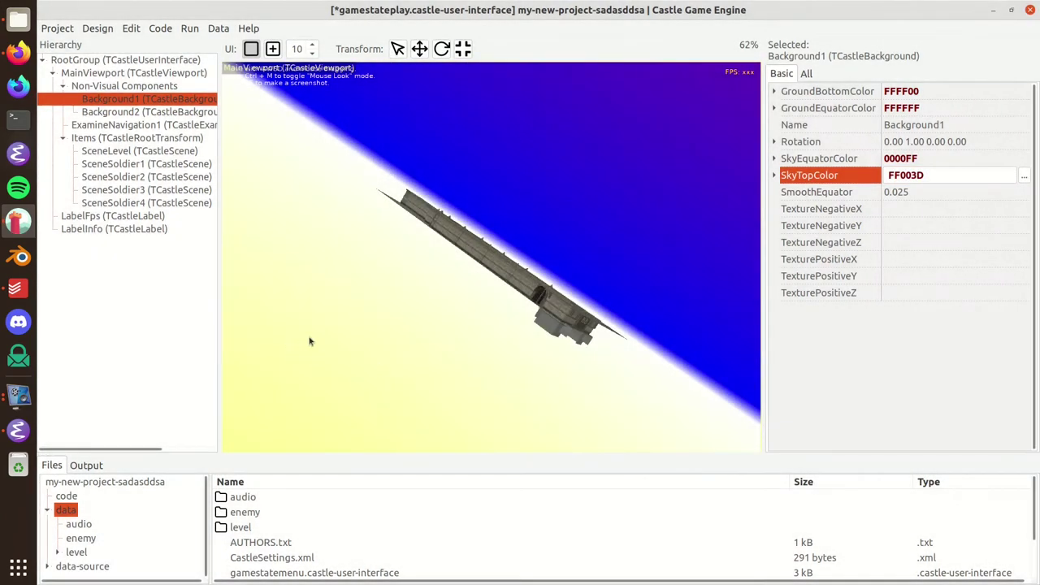
{"action": "left_click_drag", "start_coordinate": [317, 339], "coordinate": [500, 207]}
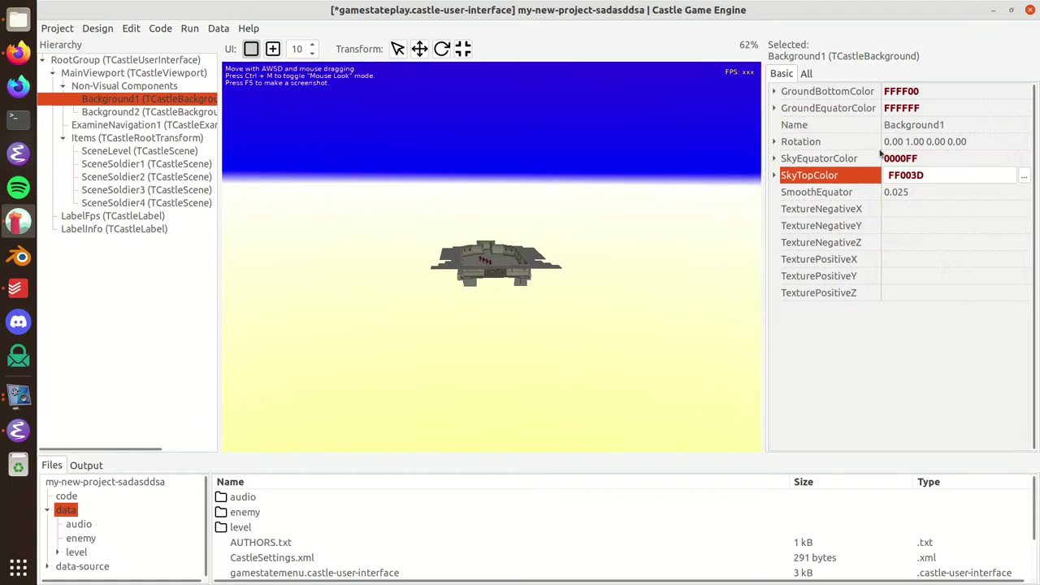
{"action": "left_click", "coordinate": [949, 190]}
{"action": "key", "text": "ctrl+a"}
{"action": "type", "text": "0"}
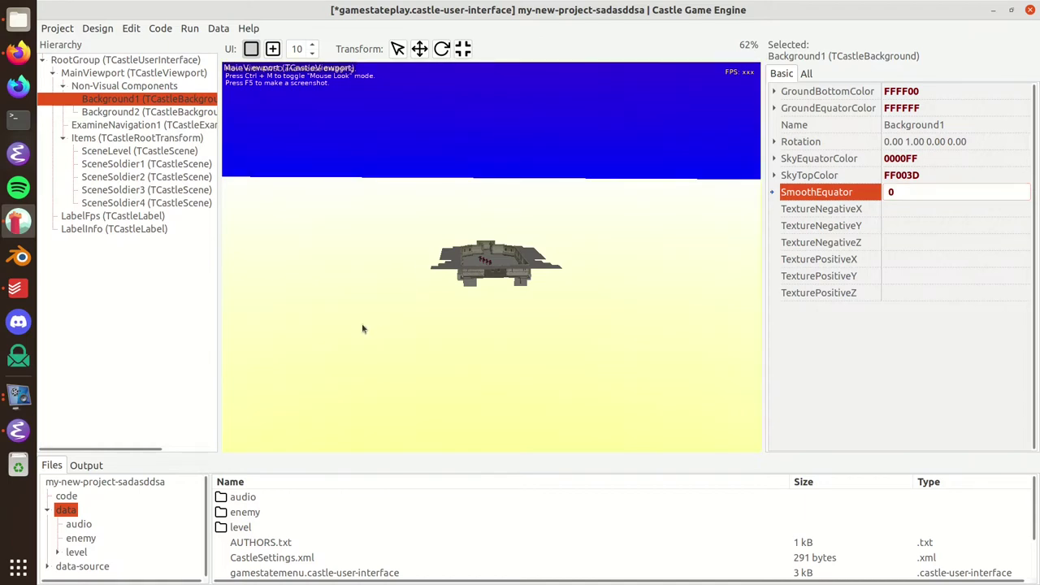
{"action": "left_click_drag", "start_coordinate": [363, 327], "coordinate": [569, 302]}
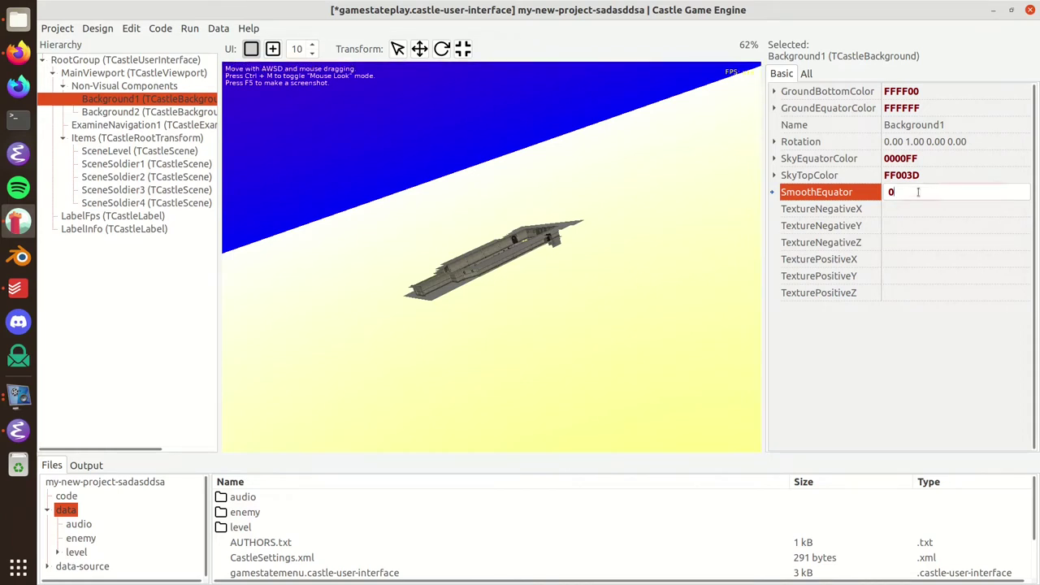
{"action": "type", "text": ".02"}
{"action": "key", "text": "Return"}
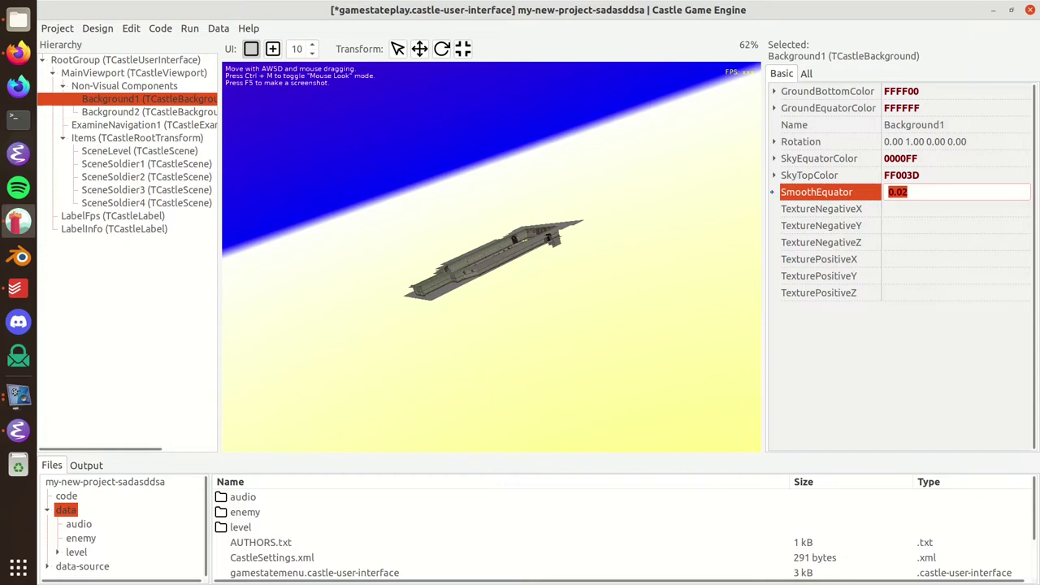
{"action": "type", "text": "1"}
{"action": "key", "text": "Return"}
{"action": "type", "text": "0.5"}
{"action": "key", "text": "Return"}
{"action": "type", "text": "0.25"}
{"action": "key", "text": "Return"}
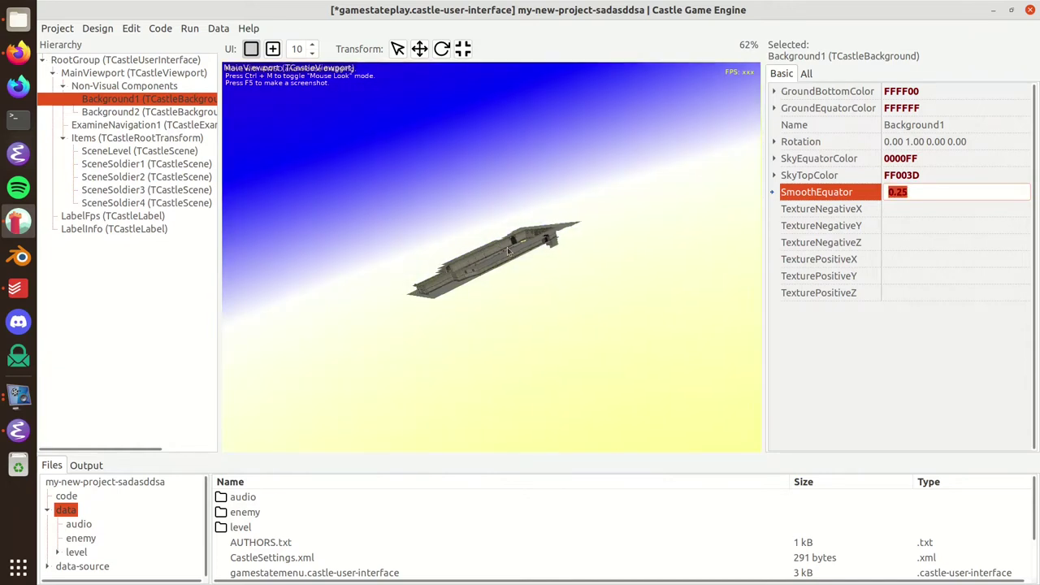
{"action": "left_click", "coordinate": [853, 196]}
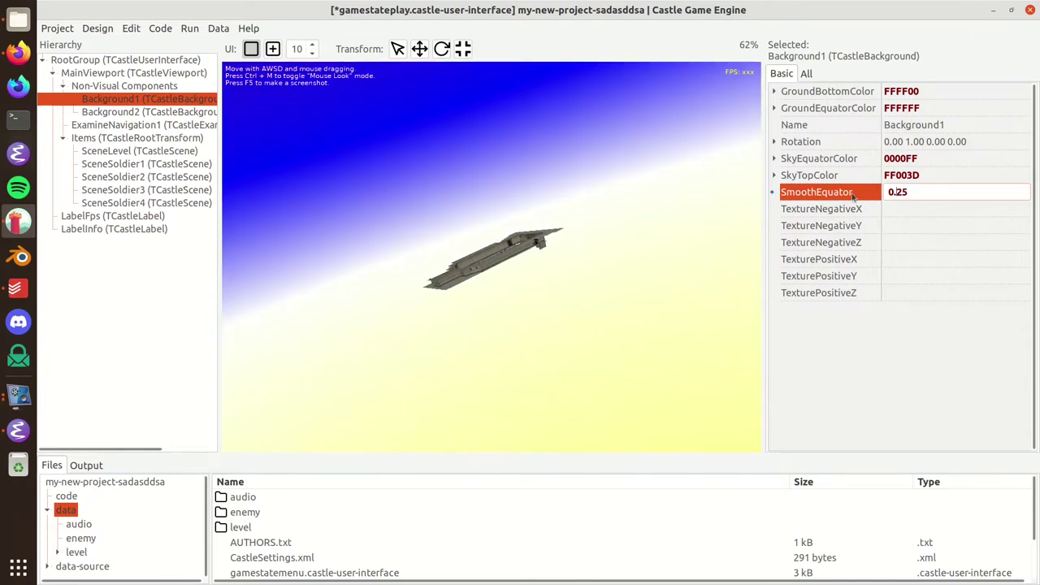
{"action": "type", "text": "0"}
{"action": "key", "text": "Return"}
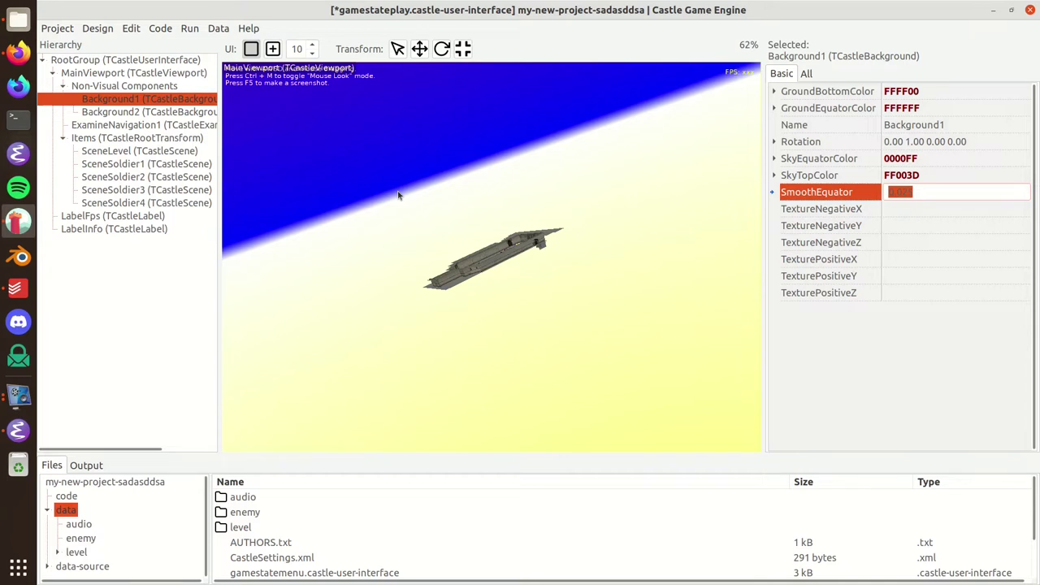
{"action": "left_click_drag", "start_coordinate": [427, 250], "coordinate": [591, 253]}
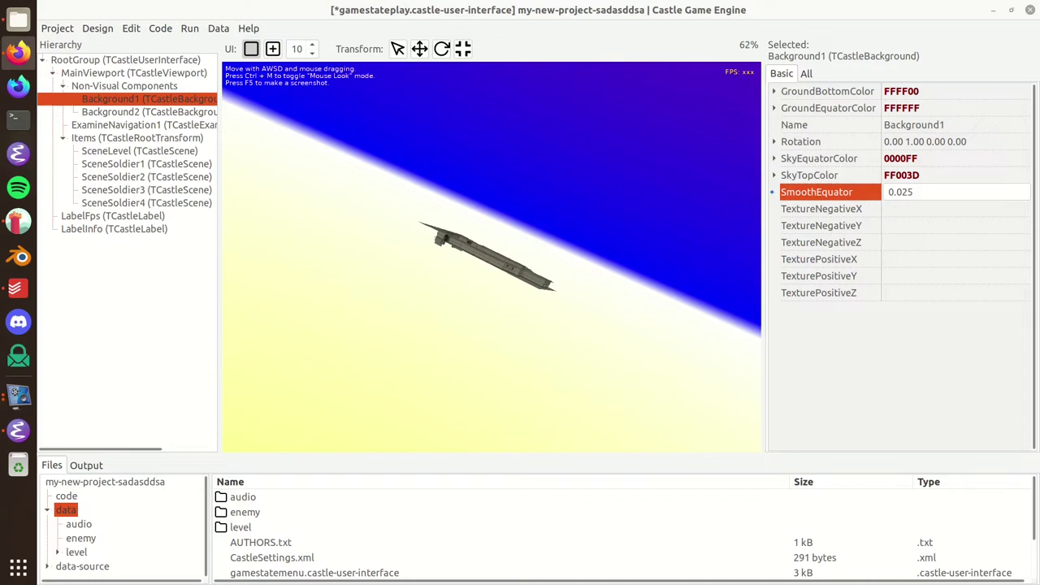
{"action": "left_click", "coordinate": [895, 209]}
{"action": "left_click", "coordinate": [912, 230]}
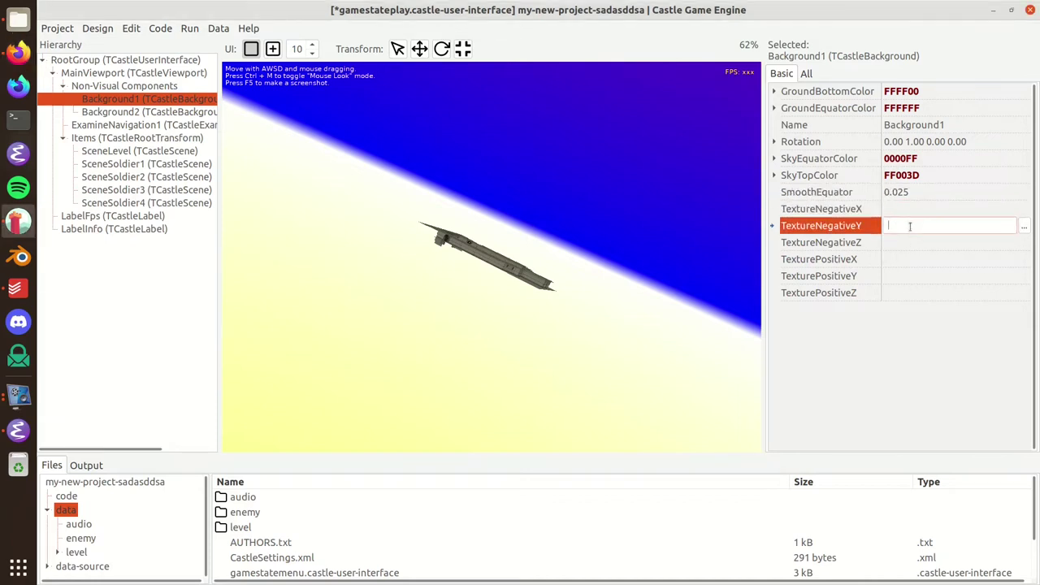
{"action": "left_click", "coordinate": [907, 244]}
{"action": "left_click", "coordinate": [908, 263]}
{"action": "left_click", "coordinate": [910, 278]}
{"action": "left_click", "coordinate": [908, 295]}
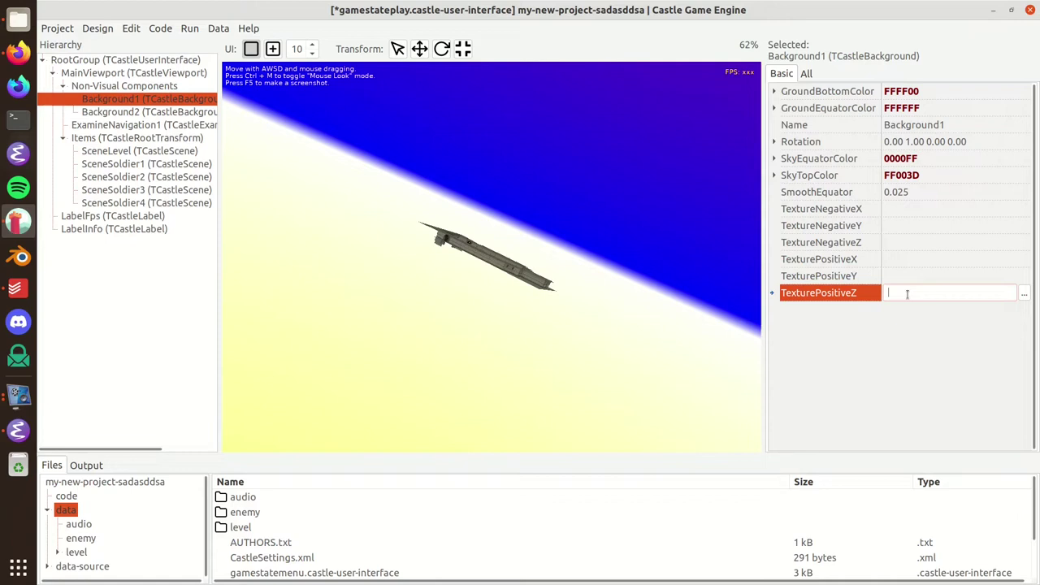
{"action": "left_click", "coordinate": [916, 209]}
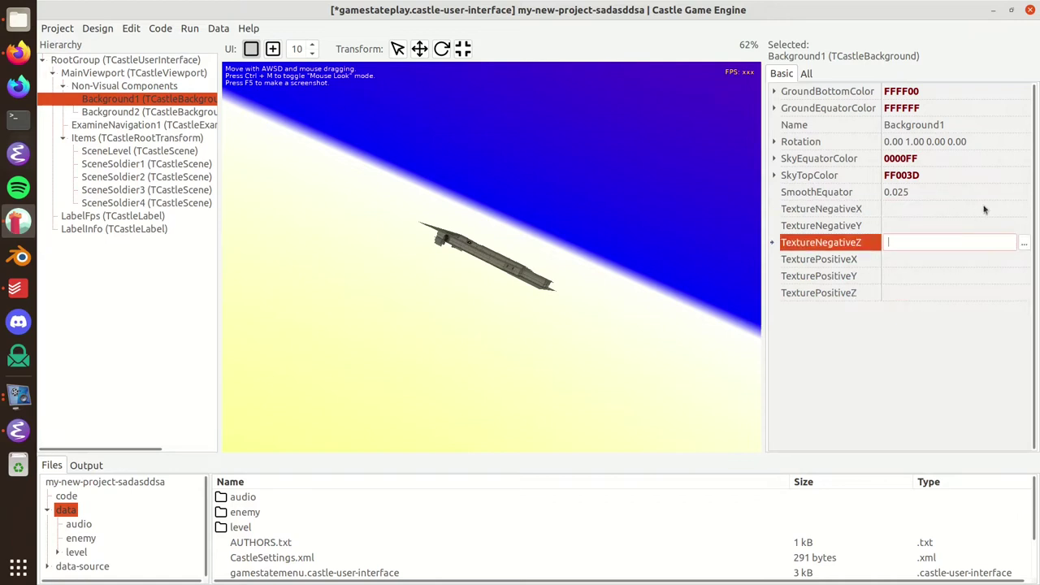
{"action": "left_click", "coordinate": [987, 225]}
{"action": "left_click", "coordinate": [967, 242]}
{"action": "left_click", "coordinate": [957, 293]}
{"action": "left_click", "coordinate": [939, 260]}
{"action": "left_click", "coordinate": [950, 225]}
{"action": "left_click", "coordinate": [951, 209]}
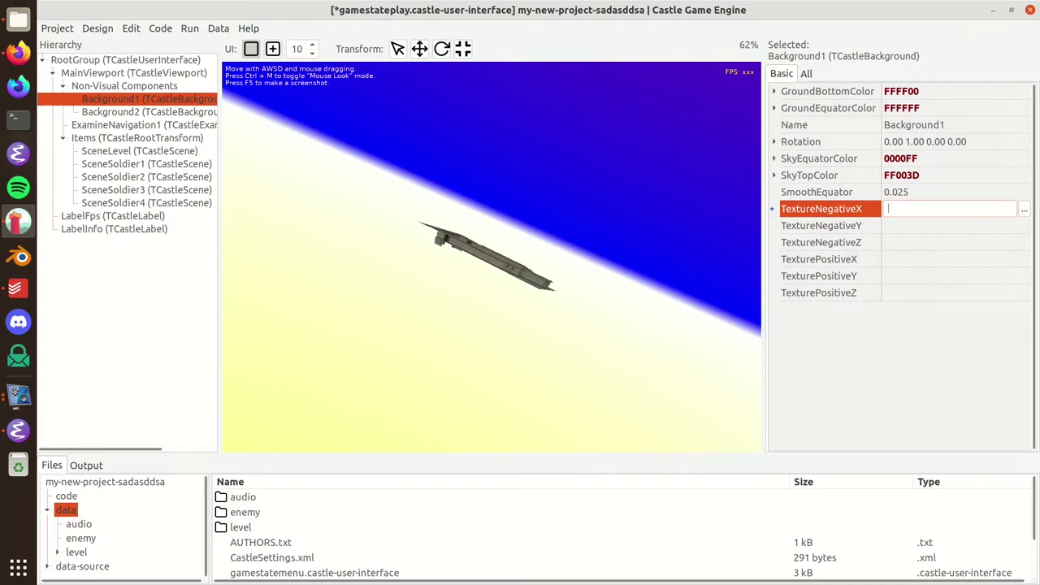
Maximize Firefox on the Background documentation and scroll to the skybox-making tips
{"action": "left_click", "coordinate": [18, 52]}
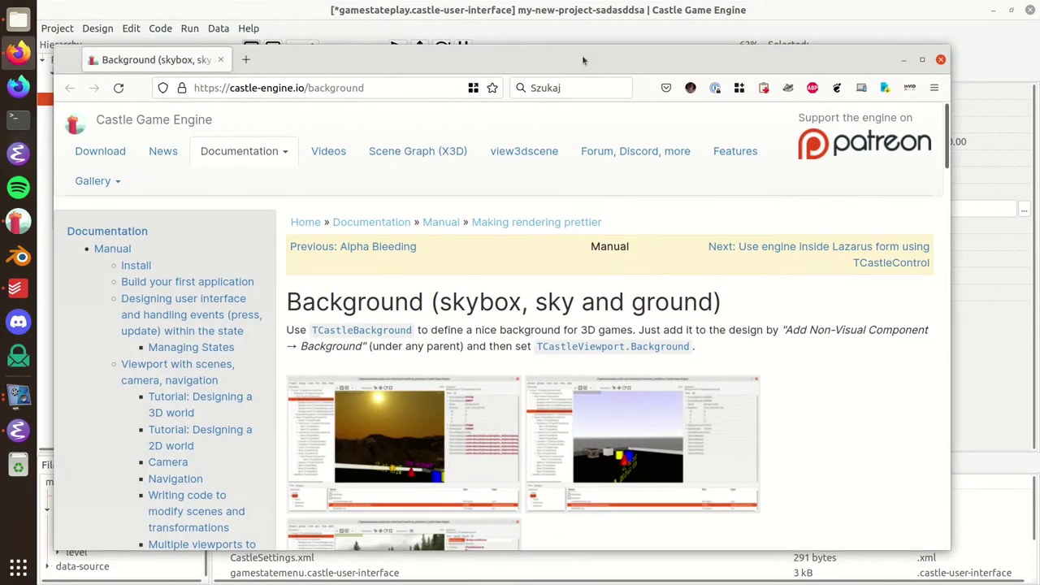
{"action": "double_click", "coordinate": [582, 58]}
{"action": "scroll", "coordinate": [564, 268], "scroll_direction": "down", "scroll_amount": 3}
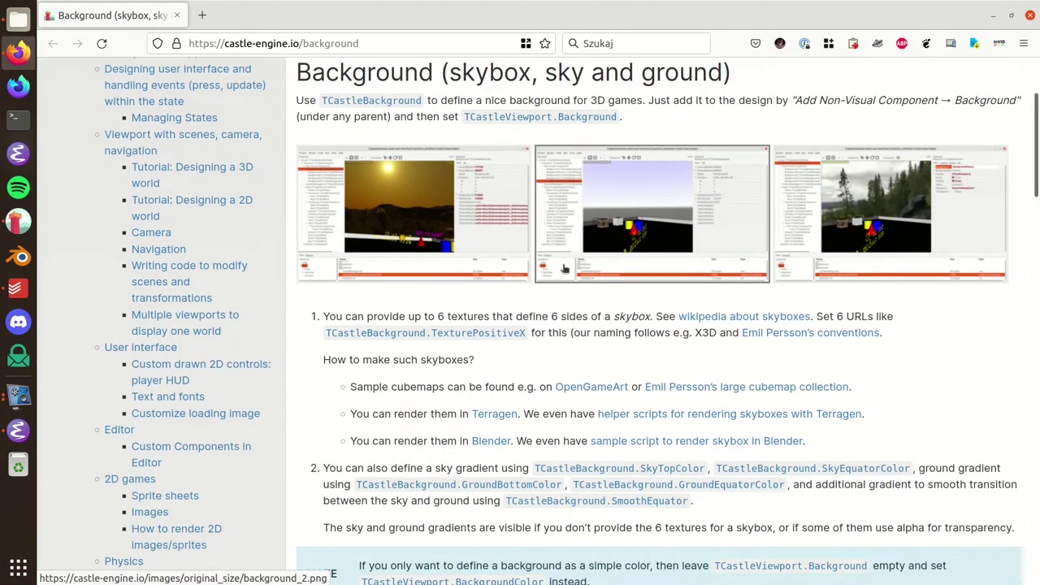
{"action": "scroll", "coordinate": [565, 268], "scroll_direction": "down", "scroll_amount": 2}
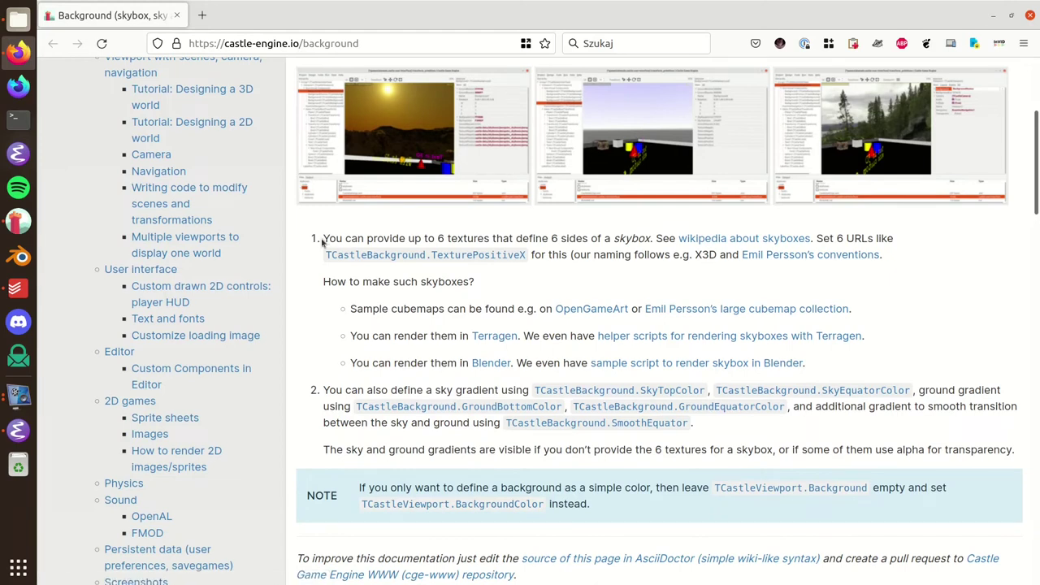
{"action": "left_click", "coordinate": [395, 44]}
{"action": "left_click", "coordinate": [775, 277]}
{"action": "left_click_drag", "start_coordinate": [323, 282], "coordinate": [908, 371]}
{"action": "left_click", "coordinate": [897, 360]}
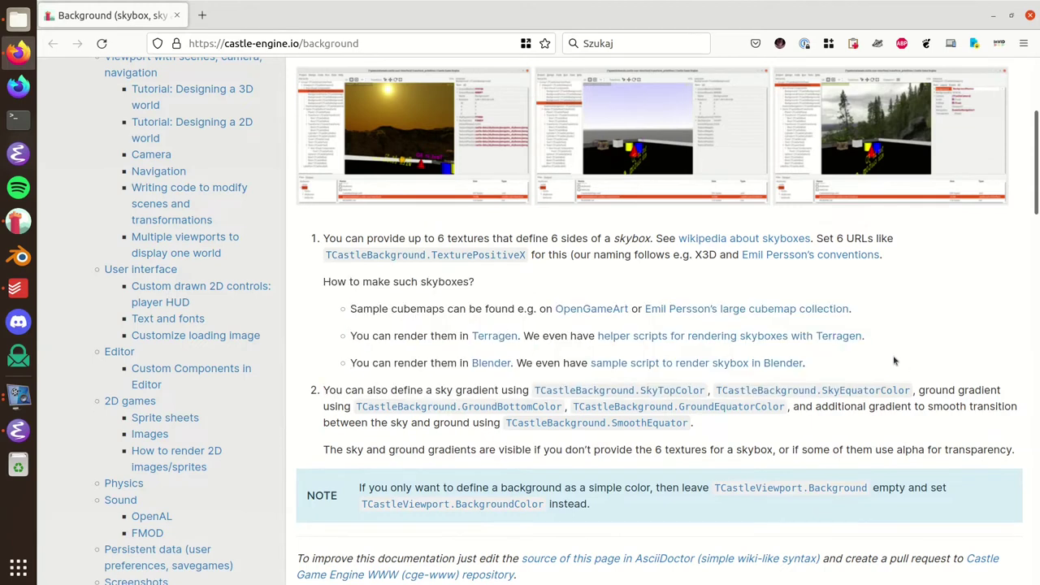
Open the Terragen and Blender links in new tabs and view Terragen
{"action": "middle_click", "coordinate": [497, 338]}
{"action": "middle_click", "coordinate": [481, 365]}
{"action": "key", "text": "ctrl+Tab"}
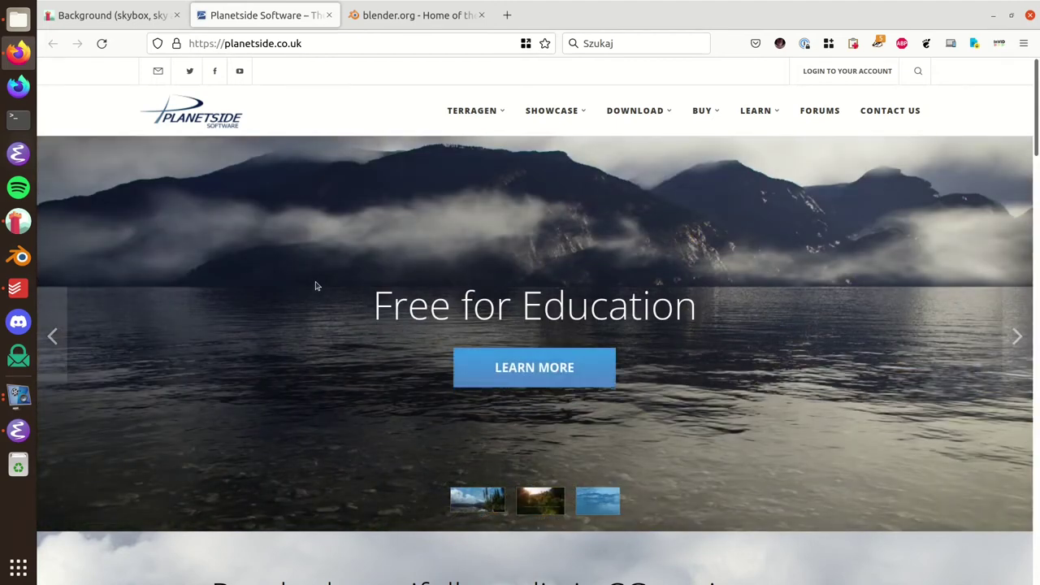
Close the Terragen tab and return to the Background documentation
{"action": "key", "text": "ctrl+w"}
{"action": "key", "text": "ctrl+Page_Up"}
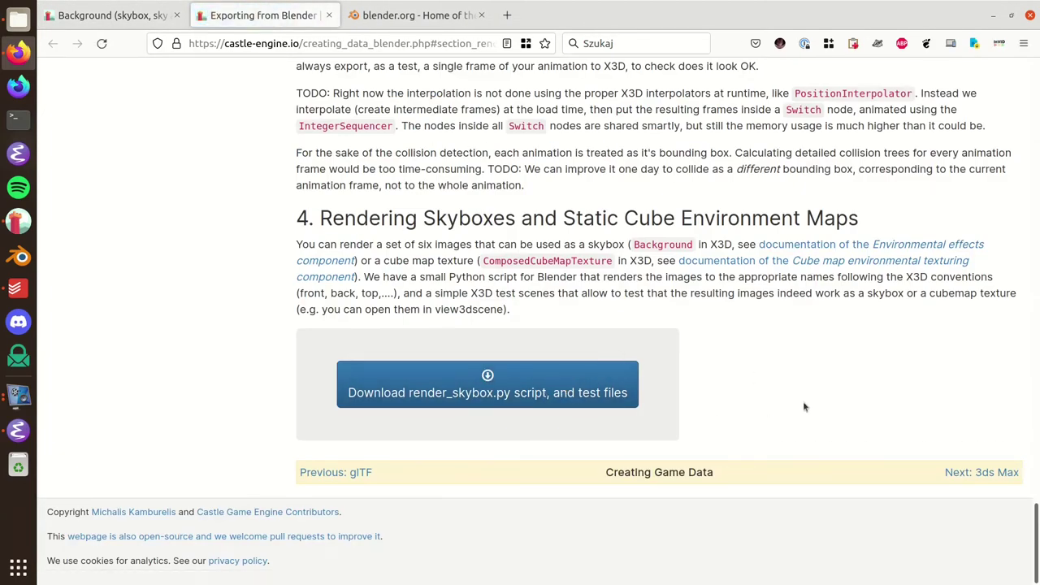
{"action": "key", "text": "ctrl+Tab"}
{"action": "key", "text": "ctrl+Tab"}
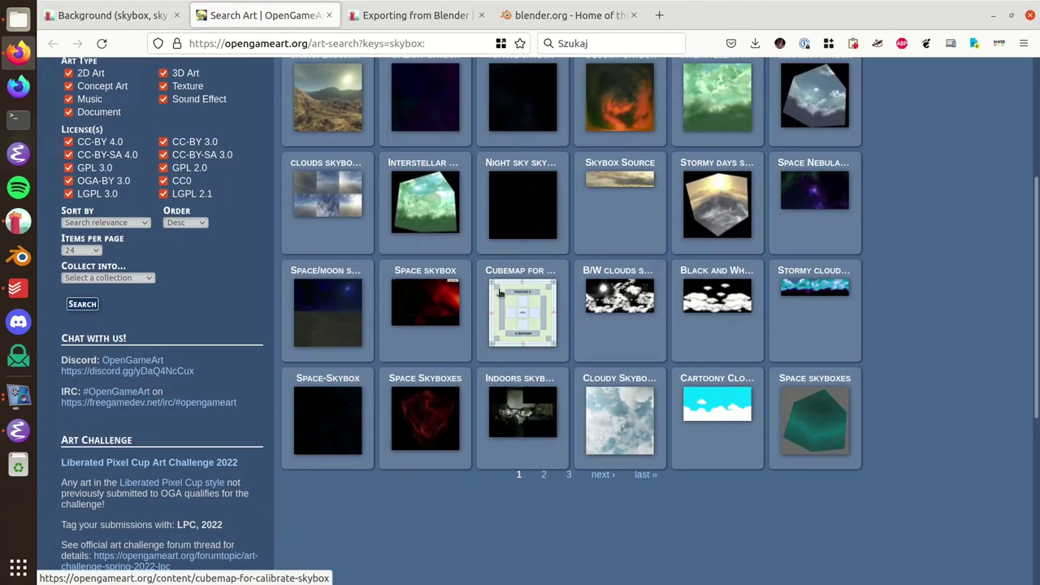
Open the Humus cubemap collection from the Background docs and download Lycksele3.zip
{"action": "key", "text": "ctrl+Page_Up"}
{"action": "middle_click", "coordinate": [656, 310]}
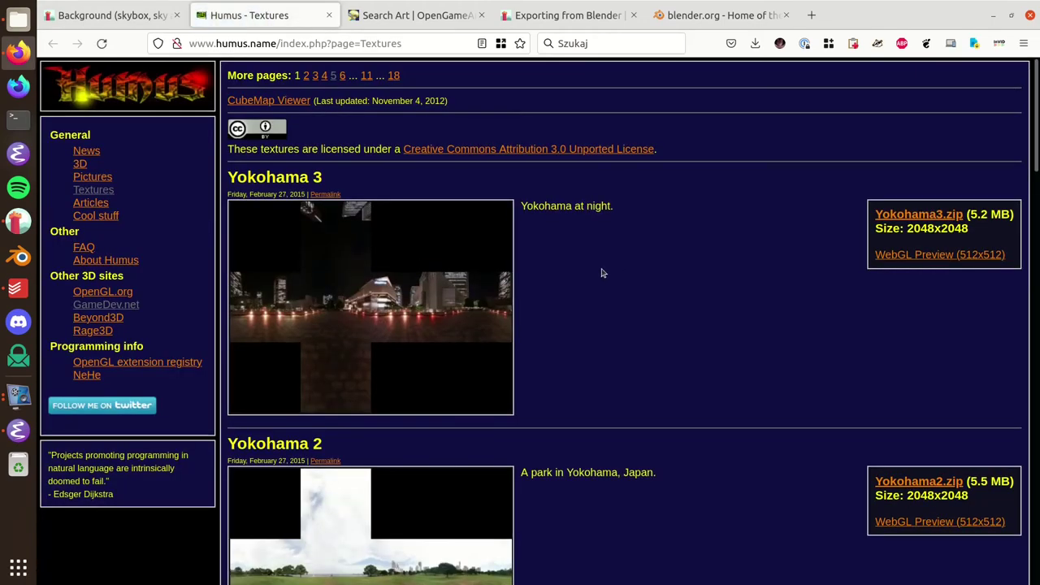
{"action": "scroll", "coordinate": [752, 349], "scroll_direction": "down", "scroll_amount": 8}
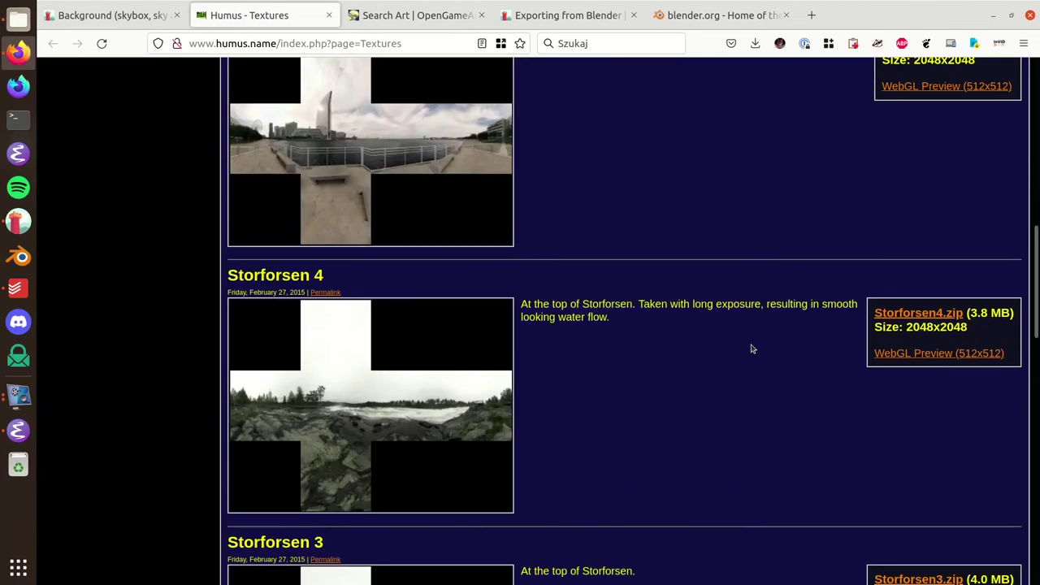
{"action": "scroll", "coordinate": [753, 349], "scroll_direction": "down", "scroll_amount": 8}
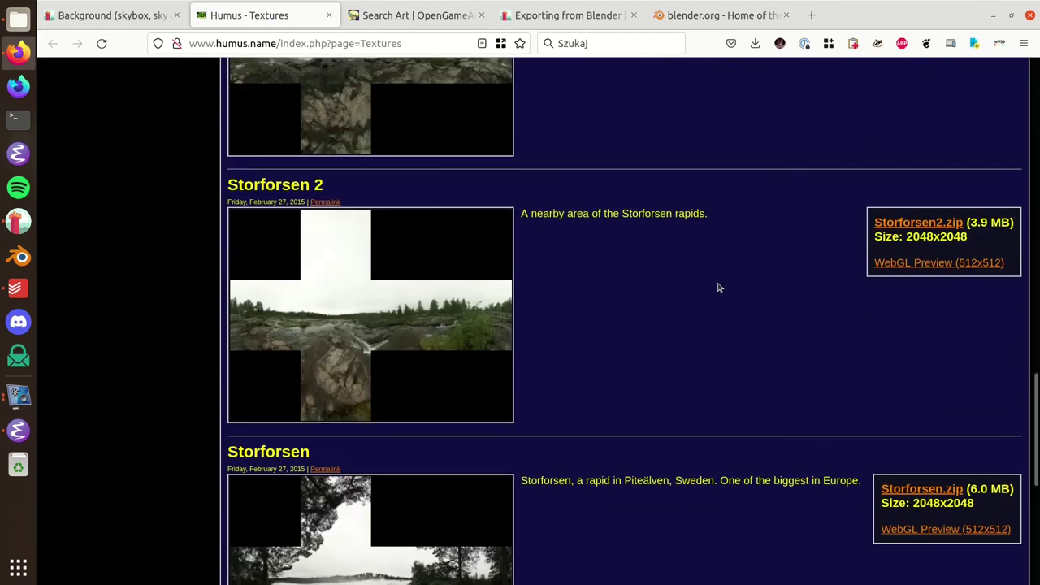
{"action": "scroll", "coordinate": [718, 287], "scroll_direction": "down", "scroll_amount": 5}
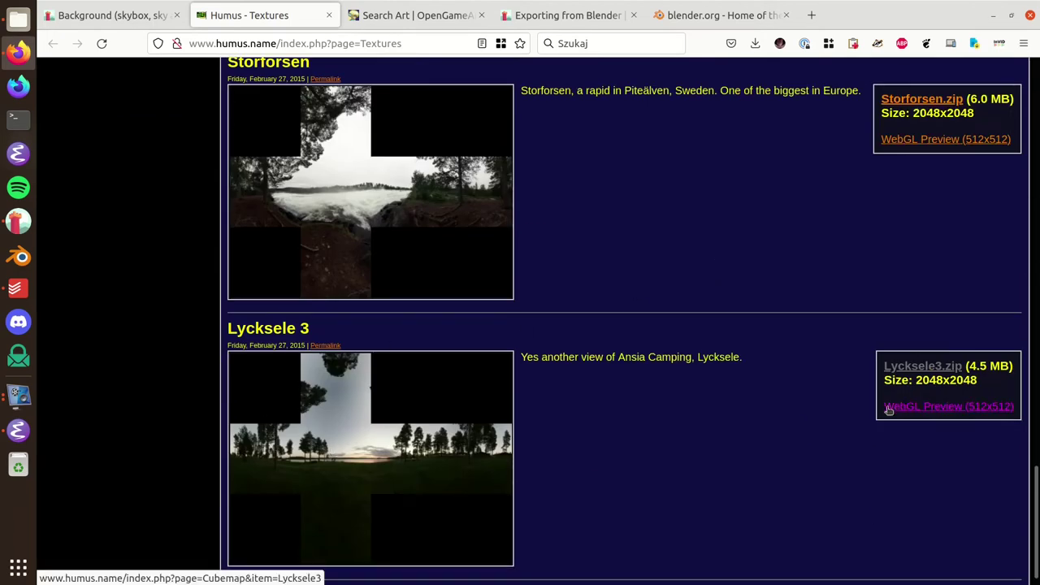
{"action": "left_click", "coordinate": [916, 373]}
Open Lycksele3.zip in Archive Manager and preview the negx.jpg, posy.jpg and negy.jpg faces
{"action": "left_click", "coordinate": [455, 77]}
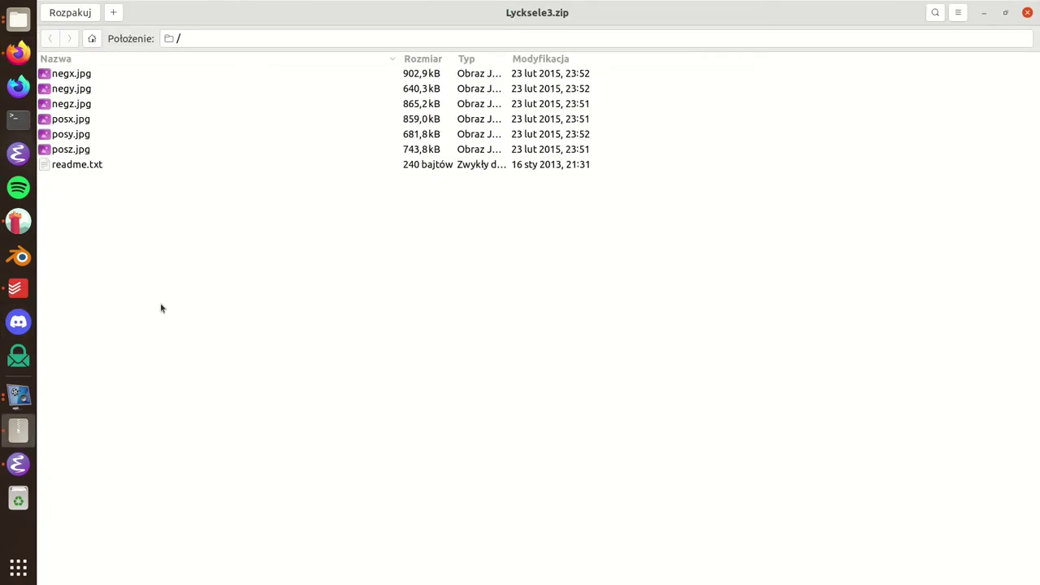
{"action": "double_click", "coordinate": [104, 74]}
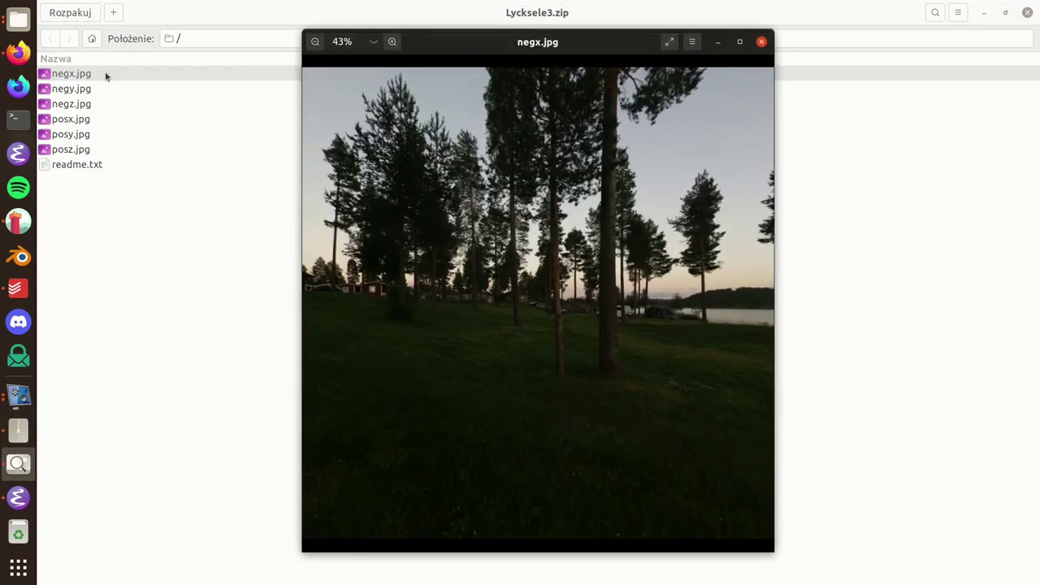
{"action": "key", "text": "Escape"}
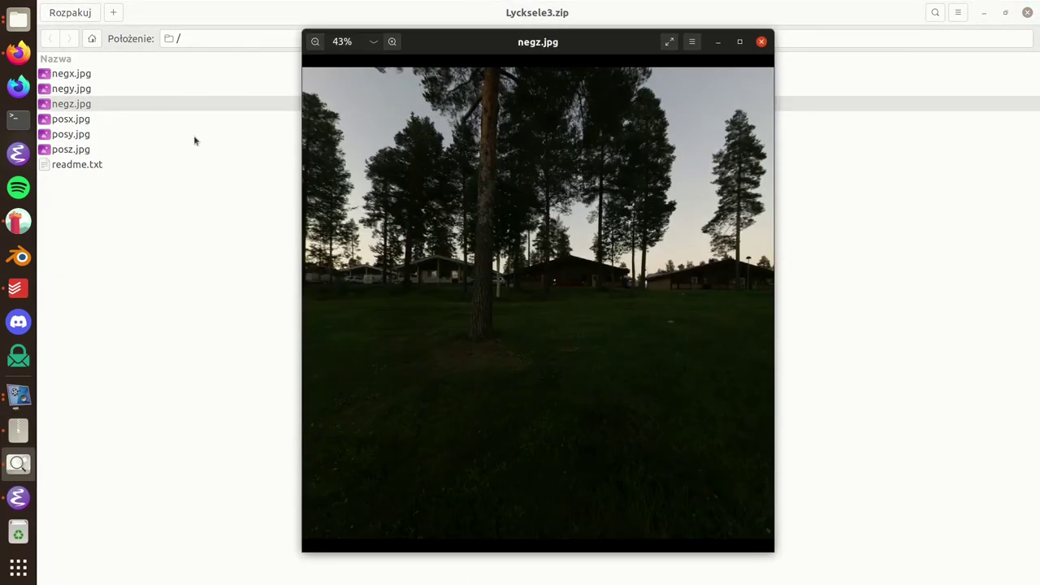
{"action": "key", "text": "Escape"}
{"action": "double_click", "coordinate": [149, 135]}
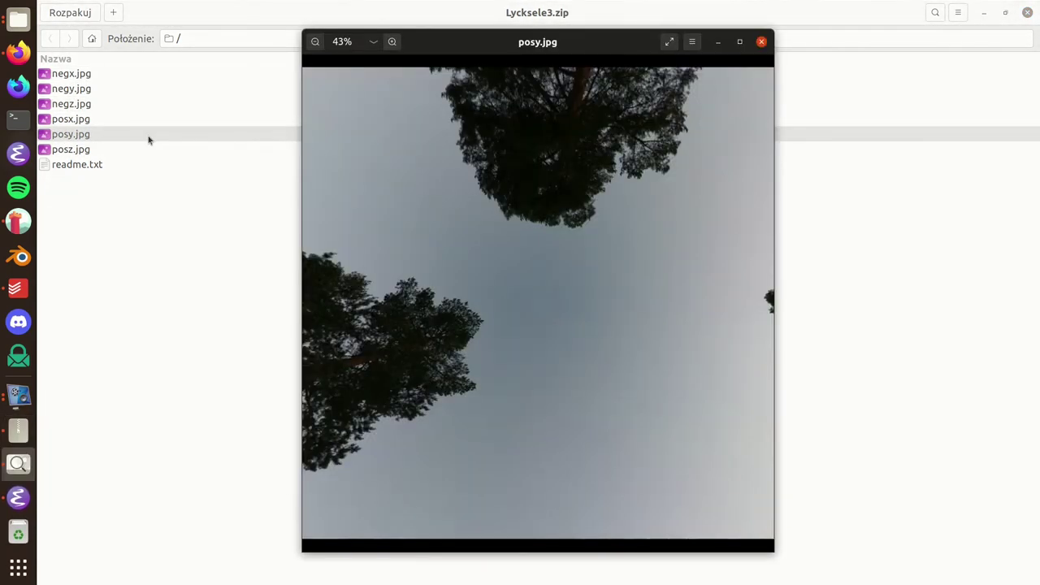
{"action": "key", "text": "Escape"}
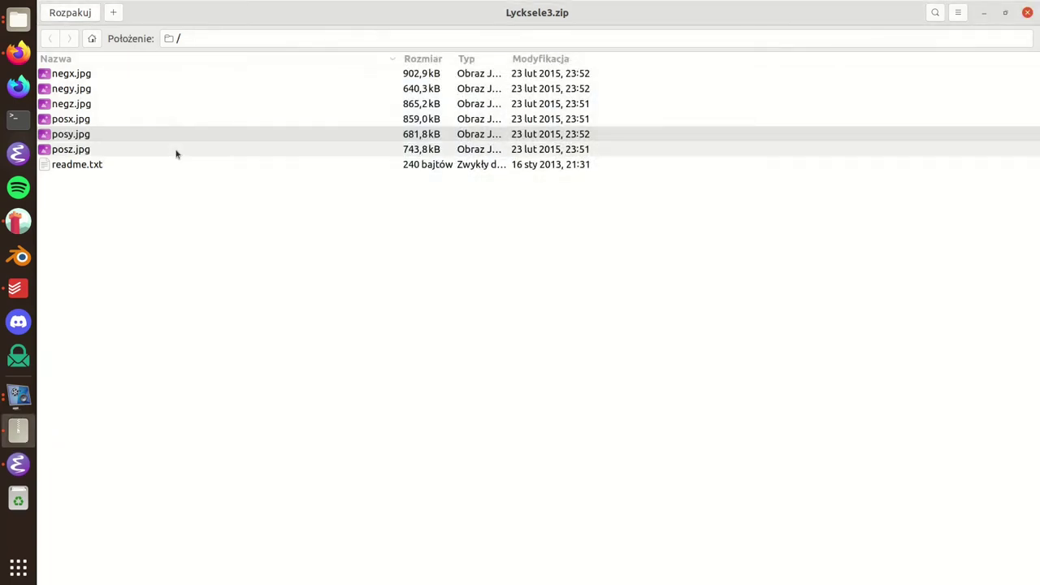
{"action": "double_click", "coordinate": [135, 89]}
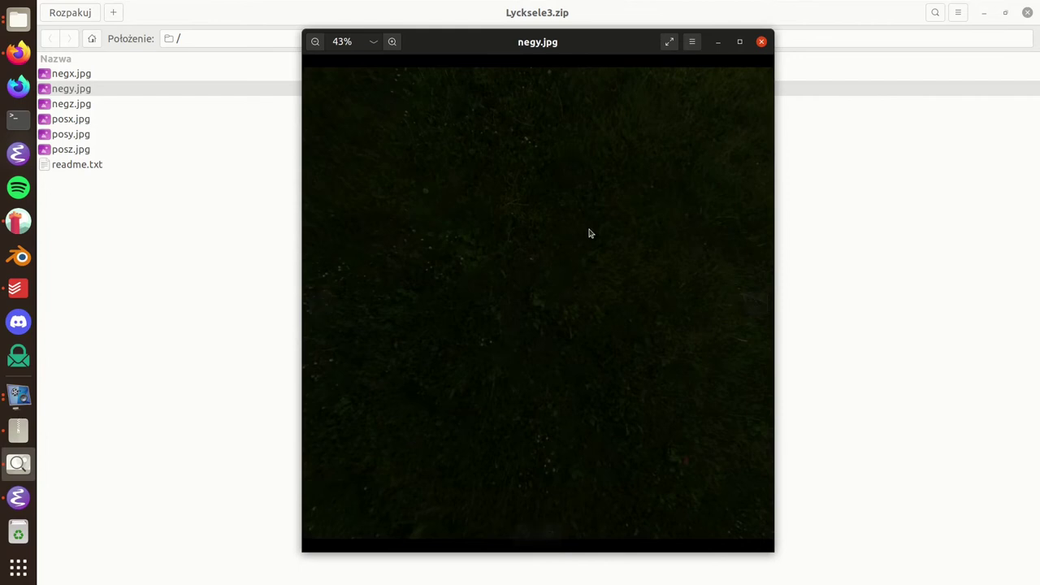
{"action": "key", "text": "Escape"}
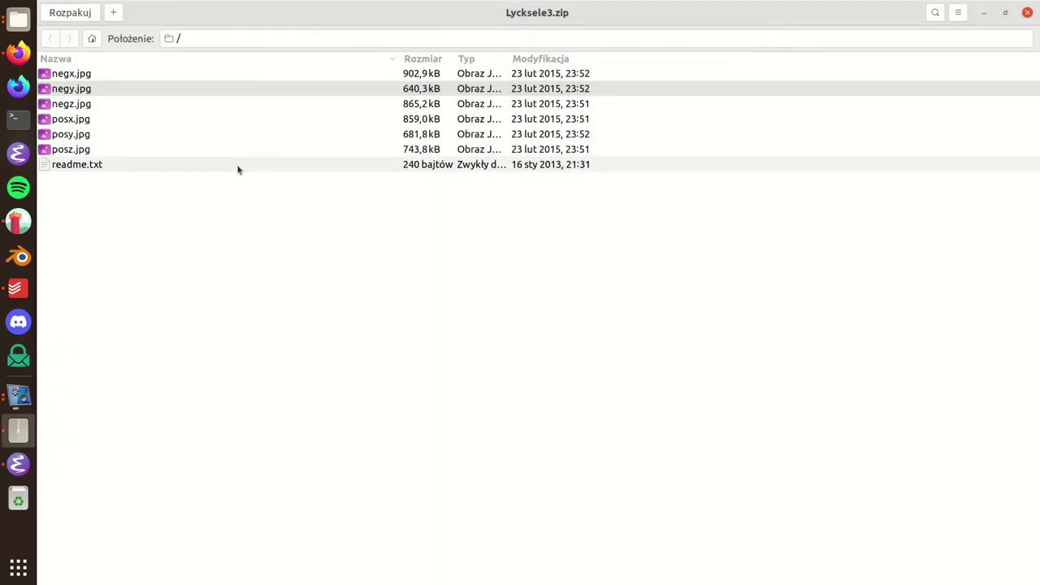
{"action": "left_click", "coordinate": [241, 178]}
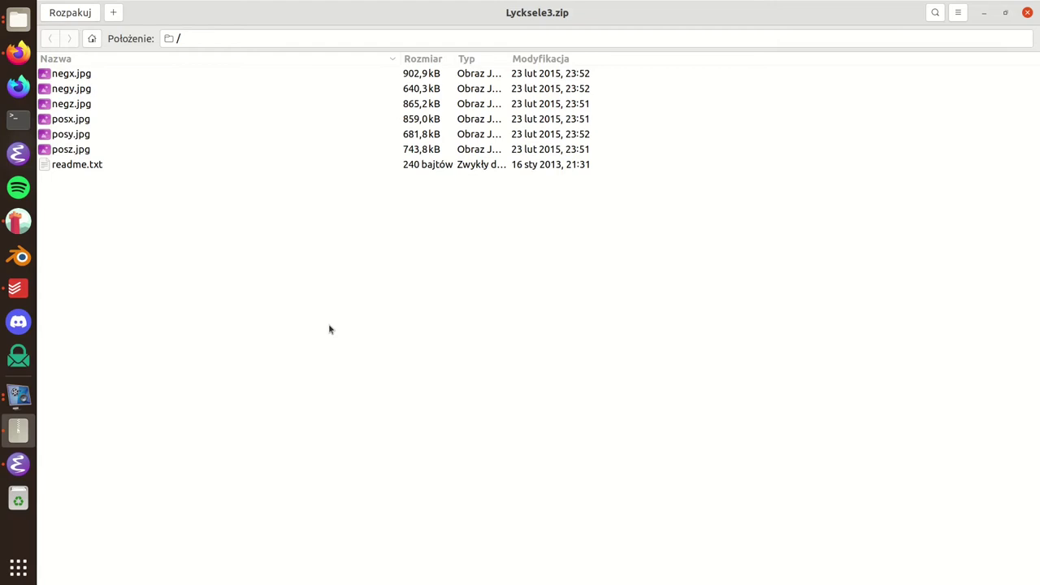
Open the project's data folder in the file manager and copy its full path
{"action": "key", "text": "alt+Tab"}
{"action": "right_click", "coordinate": [395, 527]}
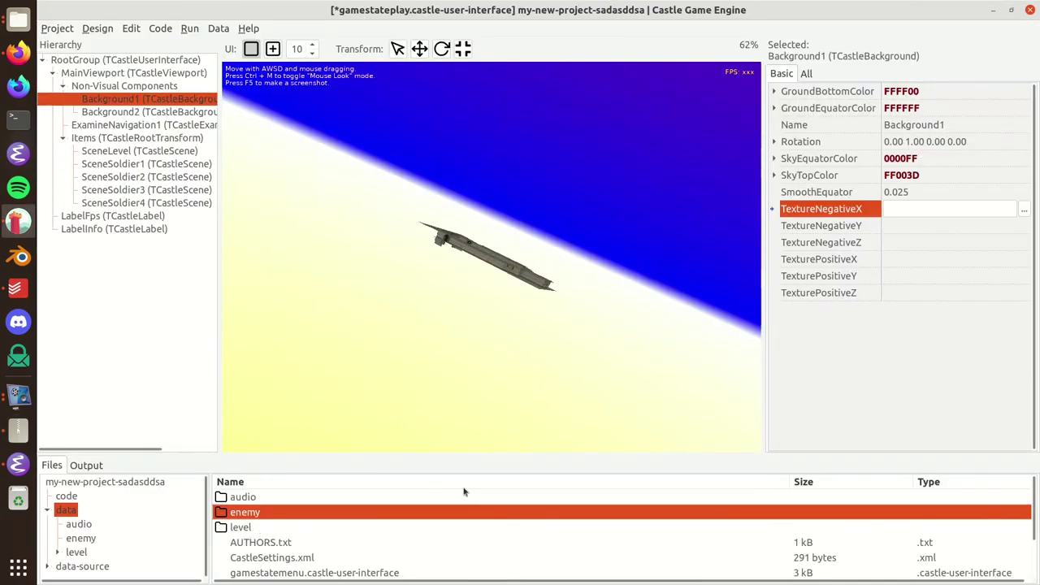
{"action": "left_click", "coordinate": [470, 480]}
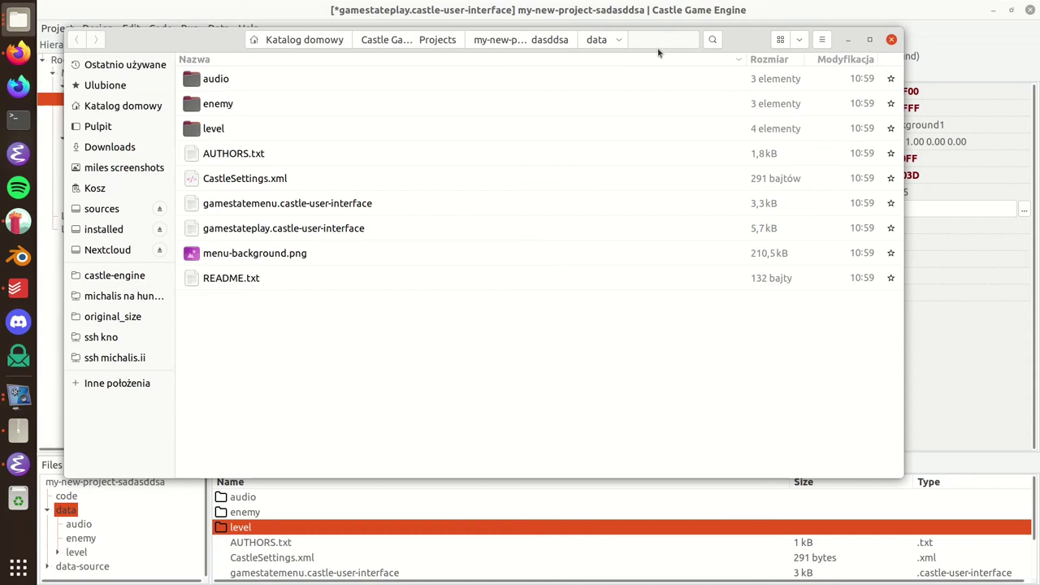
{"action": "key", "text": "ctrl+l"}
{"action": "key", "text": "ctrl+c"}
{"action": "key", "text": "Escape"}
{"action": "key", "text": "alt+Tab"}
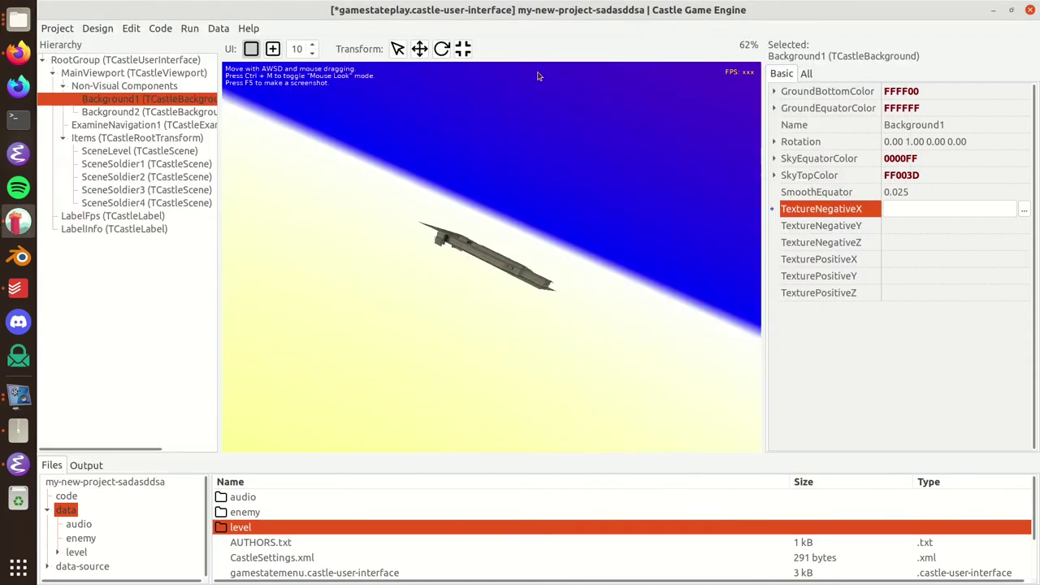
Extract the Lycksele3 archive into the pasted data folder path
{"action": "key", "text": "alt+Tab"}
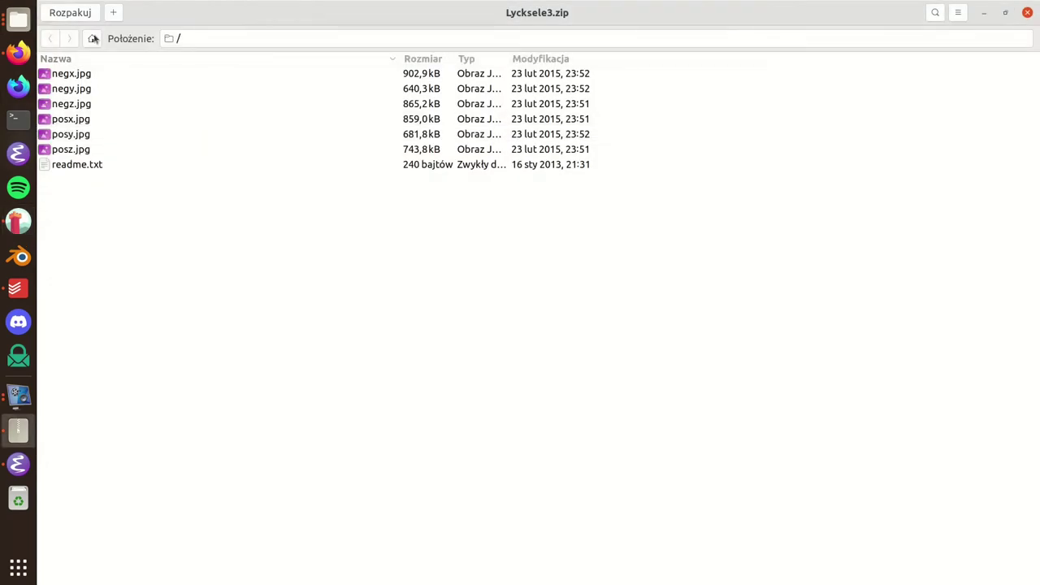
{"action": "left_click", "coordinate": [93, 13]}
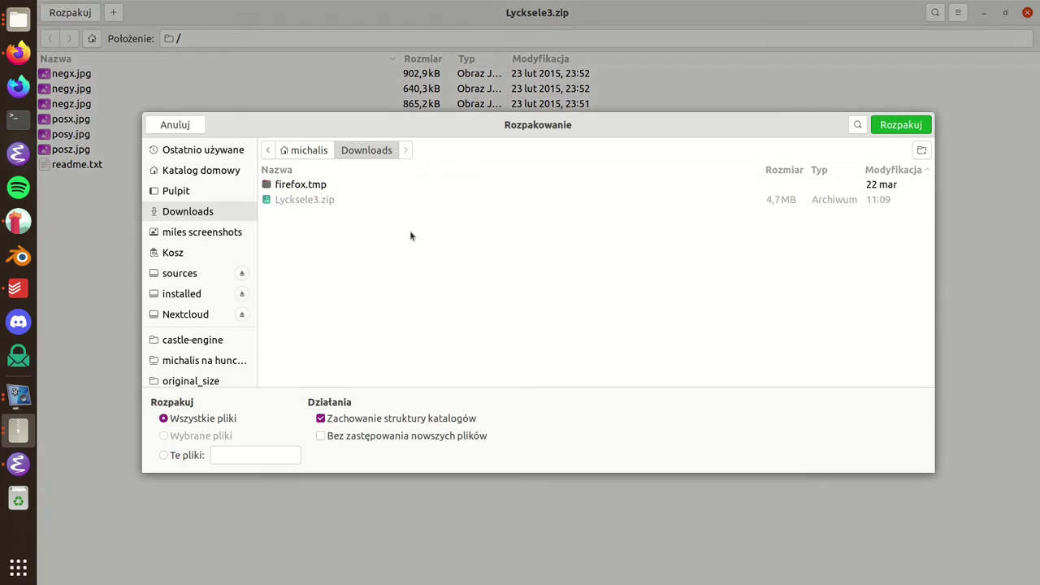
{"action": "key", "text": "ctrl+v"}
{"action": "key", "text": "Return"}
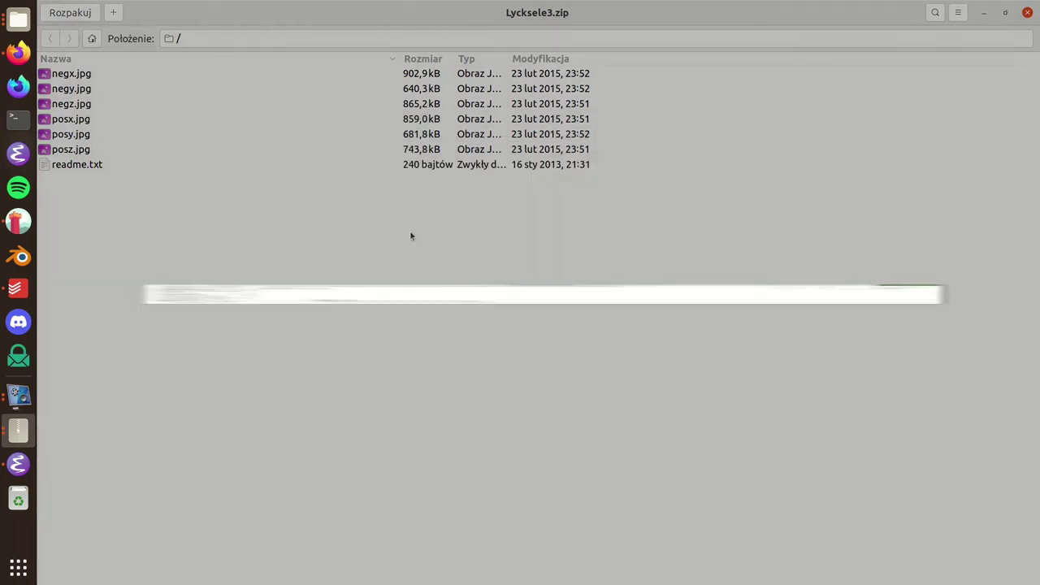
Move negx.jpg through posz.jpg plus readme.txt into a new folder named 'sky'
{"action": "left_click", "coordinate": [594, 321]}
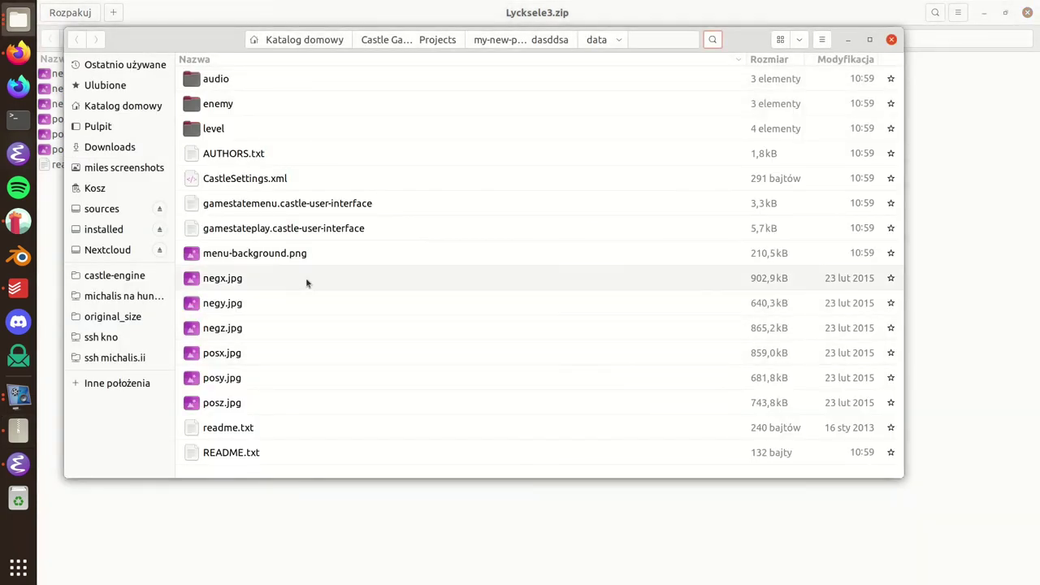
{"action": "left_click", "coordinate": [284, 278]}
{"action": "left_click", "coordinate": [252, 403], "text": "shift"}
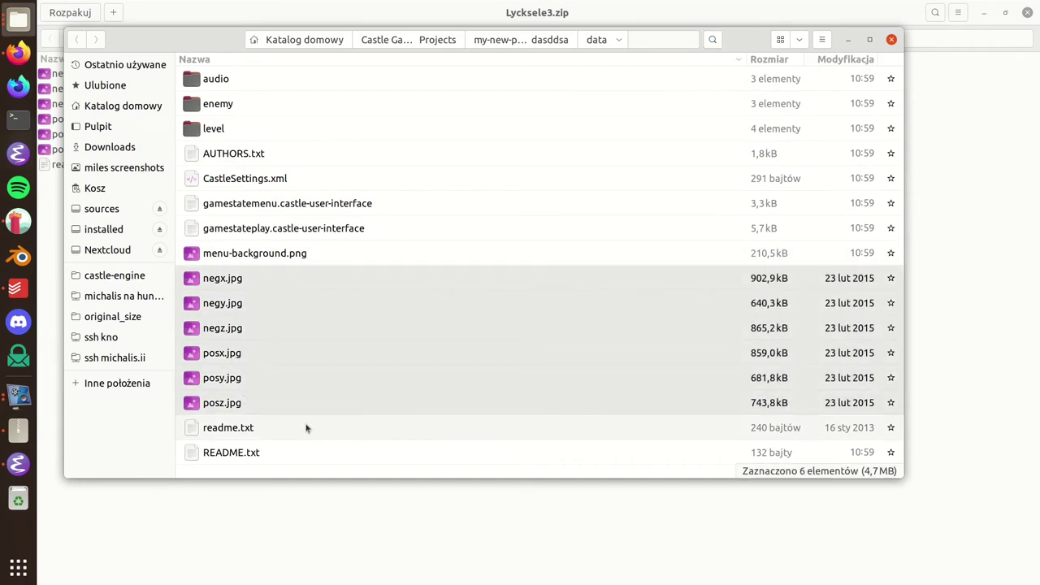
{"action": "left_click", "coordinate": [307, 427], "text": "shift"}
{"action": "key", "text": "ctrl+shift+n"}
{"action": "type", "text": "sky"}
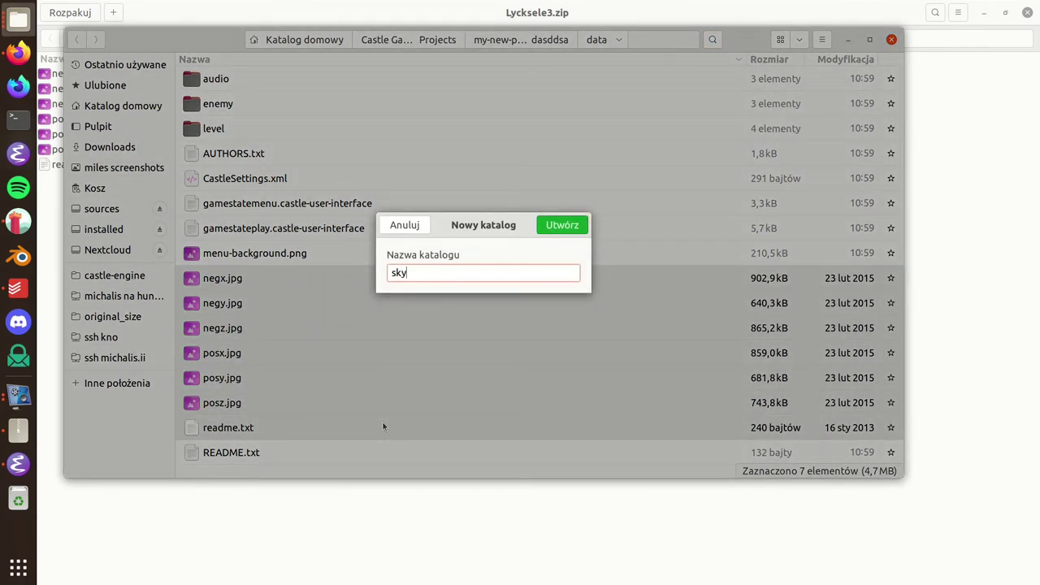
{"action": "key", "text": "Return"}
{"action": "key", "text": "Return"}
Show data/sky in the editor's Files panel and view negx.jpg in the image viewer
{"action": "key", "text": "alt+Tab"}
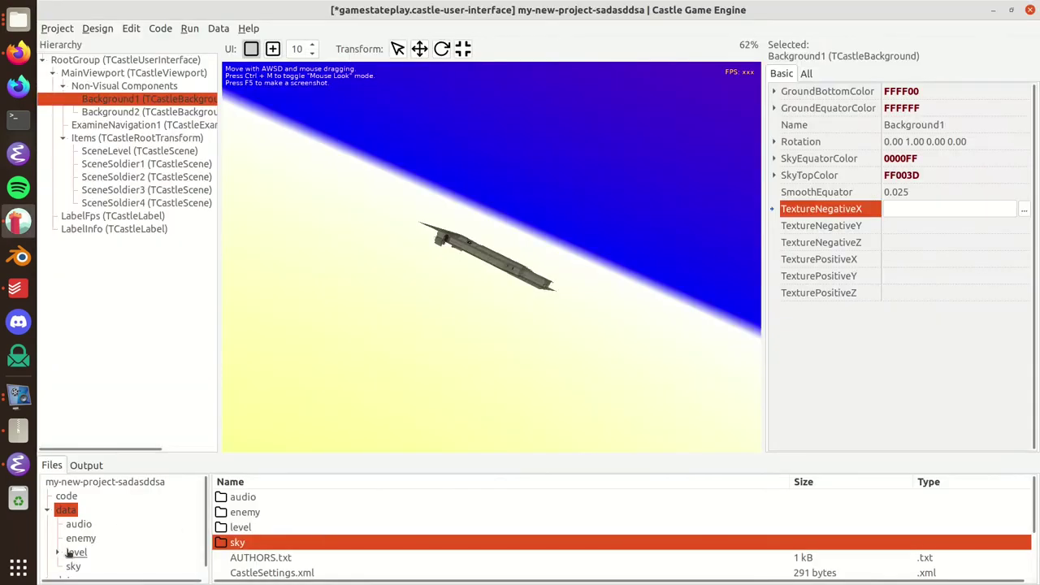
{"action": "left_click", "coordinate": [73, 567]}
{"action": "scroll", "coordinate": [400, 537], "scroll_direction": "down", "scroll_amount": 1}
{"action": "scroll", "coordinate": [400, 537], "scroll_direction": "up", "scroll_amount": 1}
{"action": "double_click", "coordinate": [353, 495]}
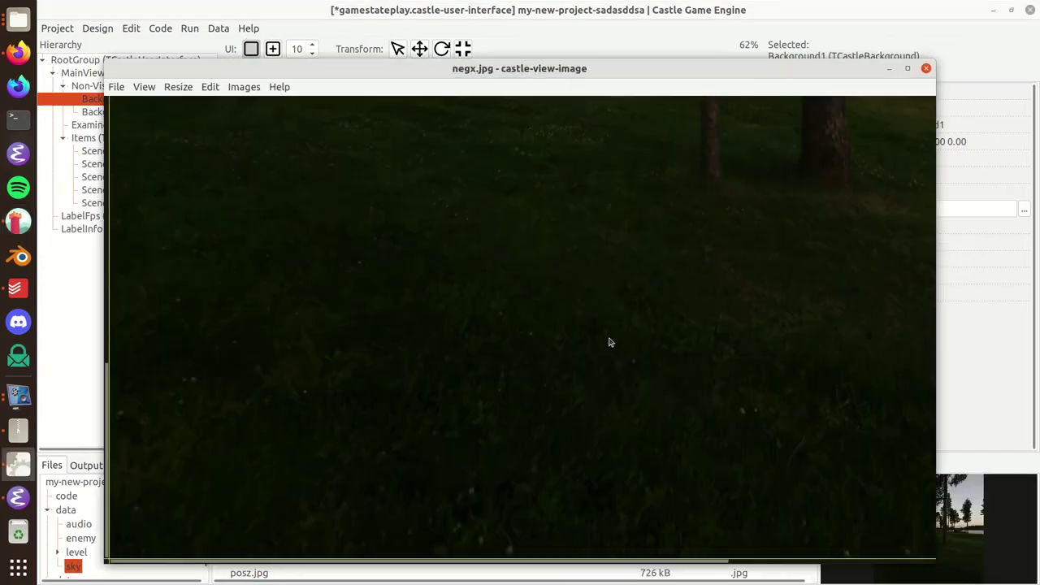
{"action": "key", "text": "Escape"}
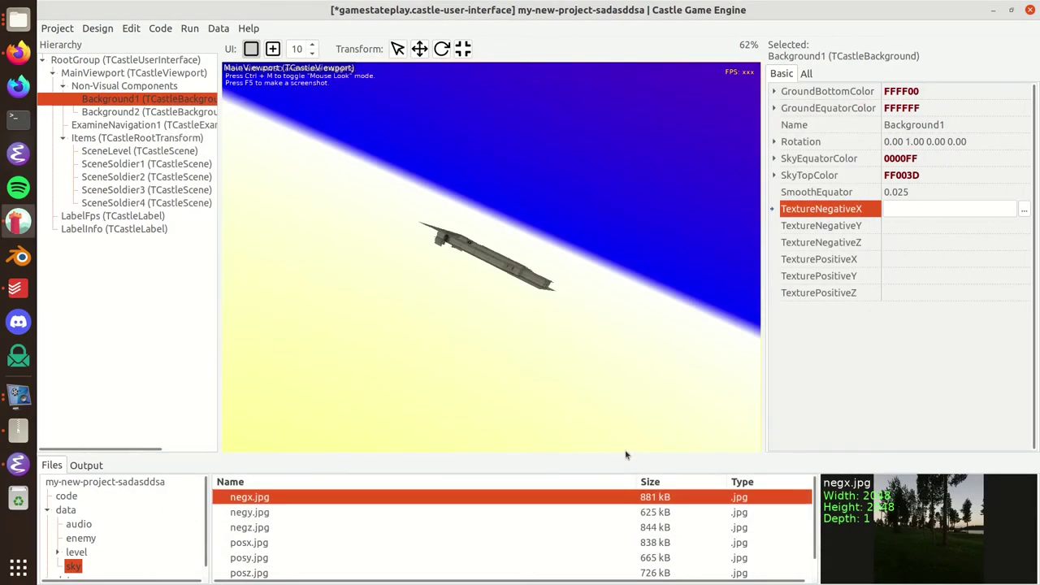
Enlarge the Files panel and preview posy.jpg, negz.jpg and negx.jpg
{"action": "left_click_drag", "start_coordinate": [623, 453], "coordinate": [593, 244]}
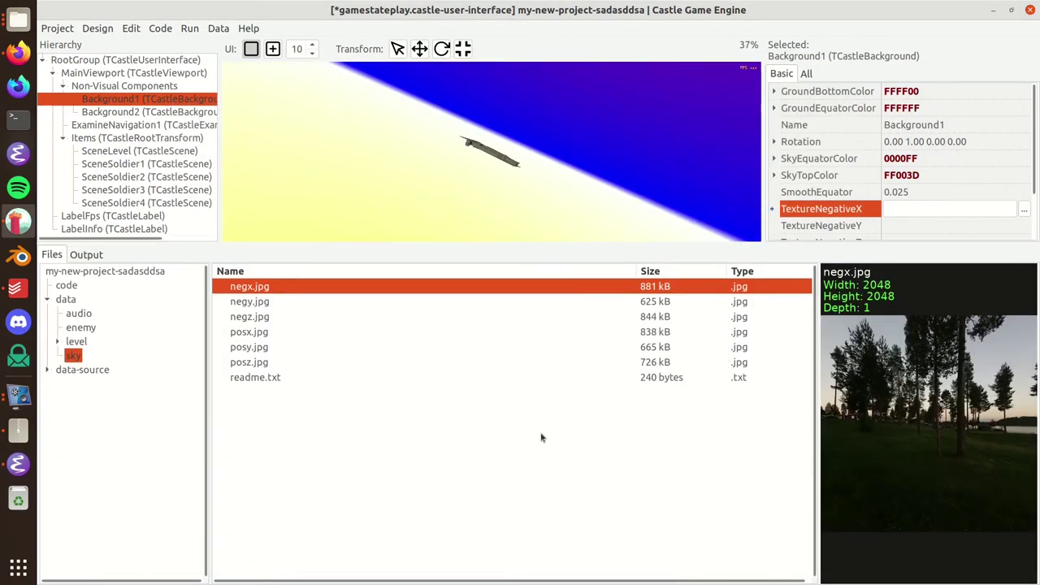
{"action": "left_click", "coordinate": [331, 351]}
{"action": "left_click", "coordinate": [294, 316]}
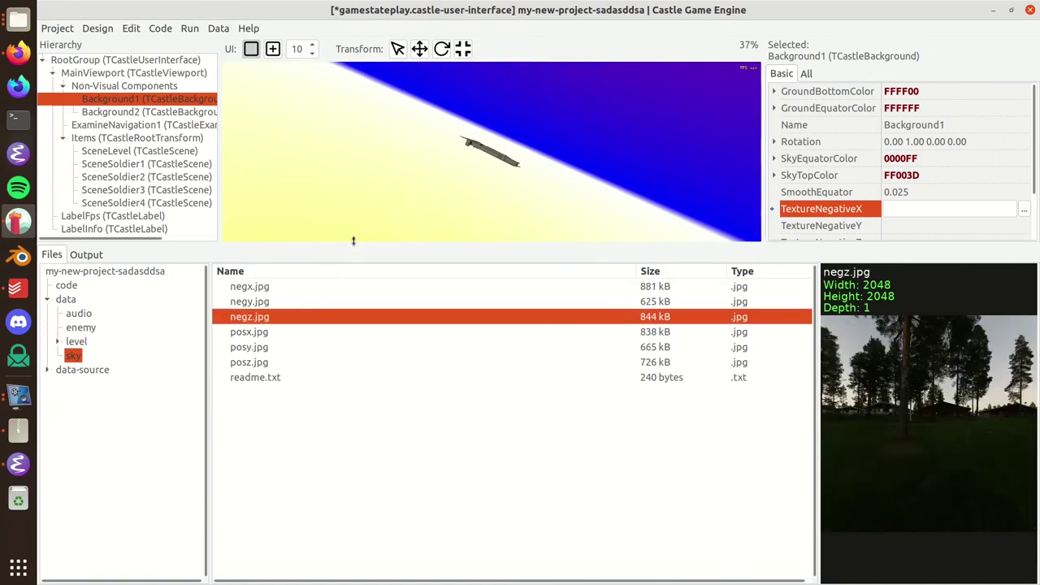
{"action": "left_click_drag", "start_coordinate": [353, 240], "coordinate": [349, 409]}
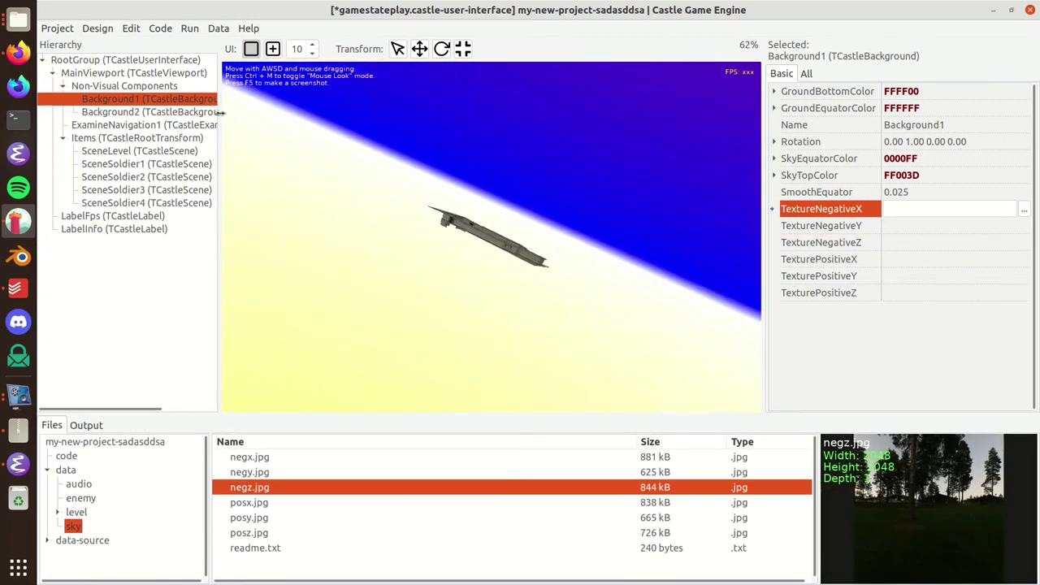
{"action": "left_click", "coordinate": [260, 458]}
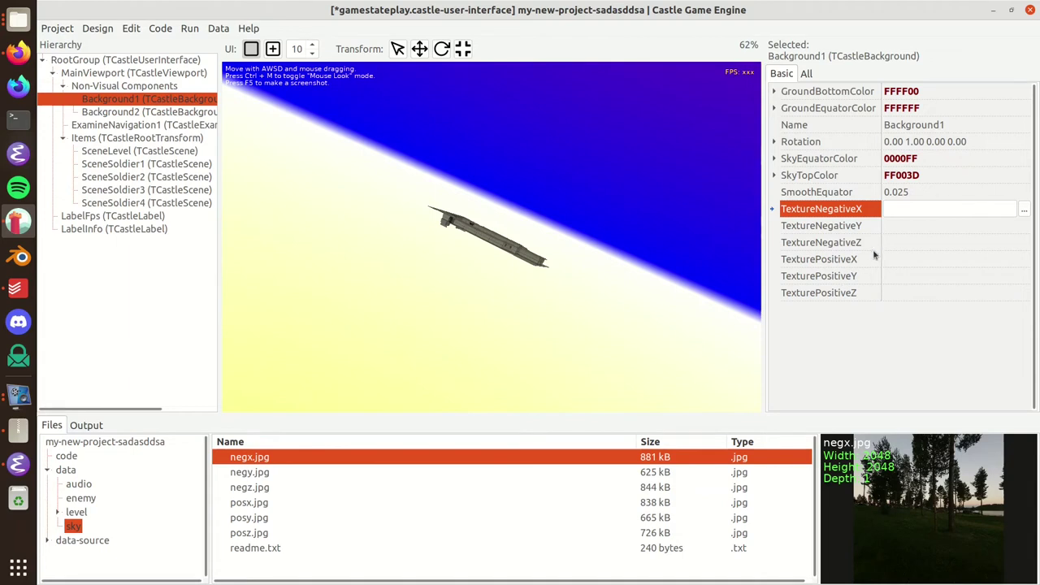
{"action": "left_click", "coordinate": [903, 208]}
Set Background1's TextureNegativeX to castle-data:/sky/negx.jpg and orbit to see the forest face
{"action": "left_click", "coordinate": [1022, 213]}
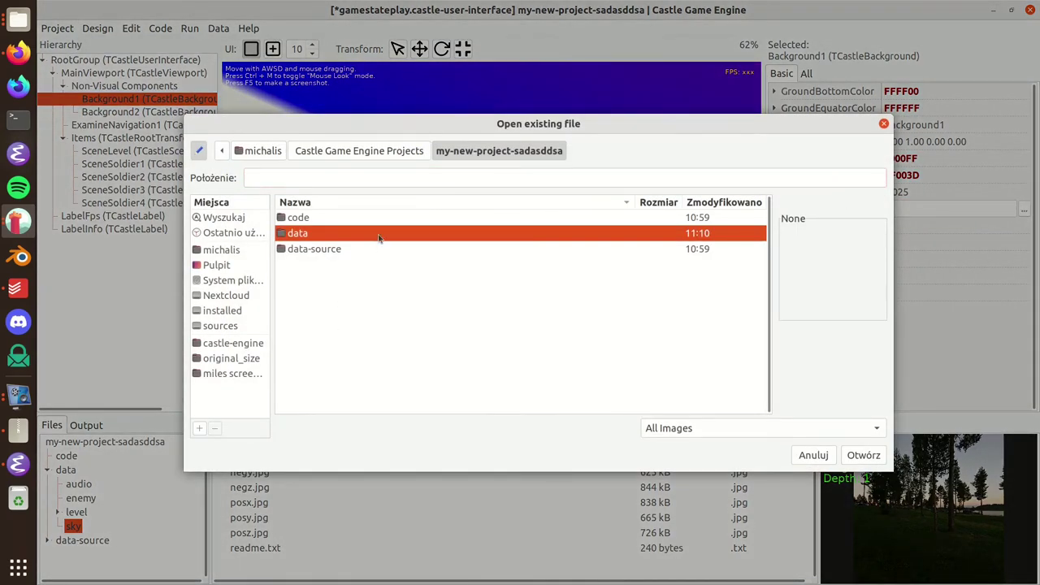
{"action": "double_click", "coordinate": [379, 237]}
{"action": "double_click", "coordinate": [319, 265]}
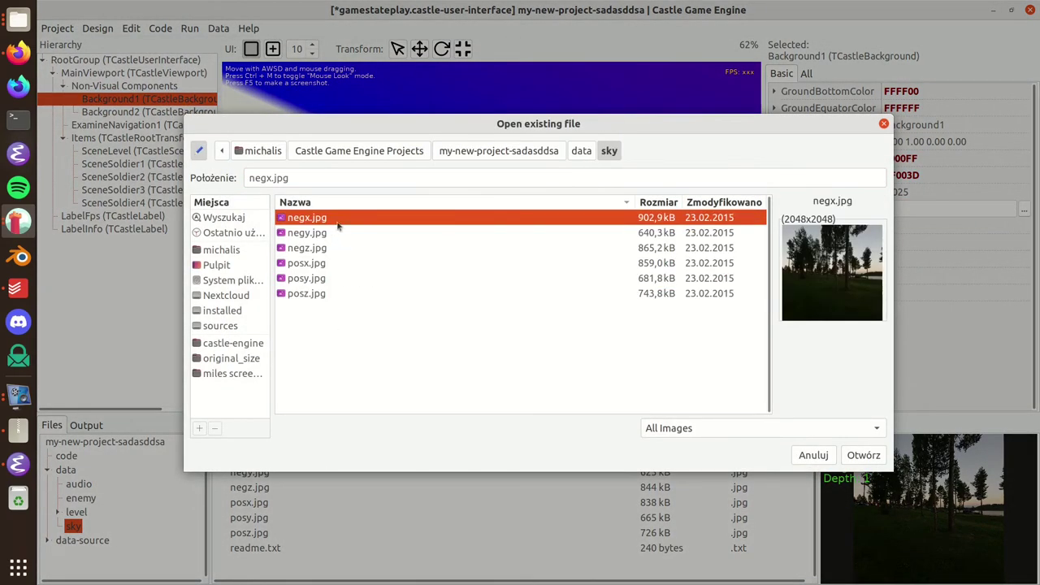
{"action": "double_click", "coordinate": [341, 218]}
{"action": "left_click", "coordinate": [917, 209]}
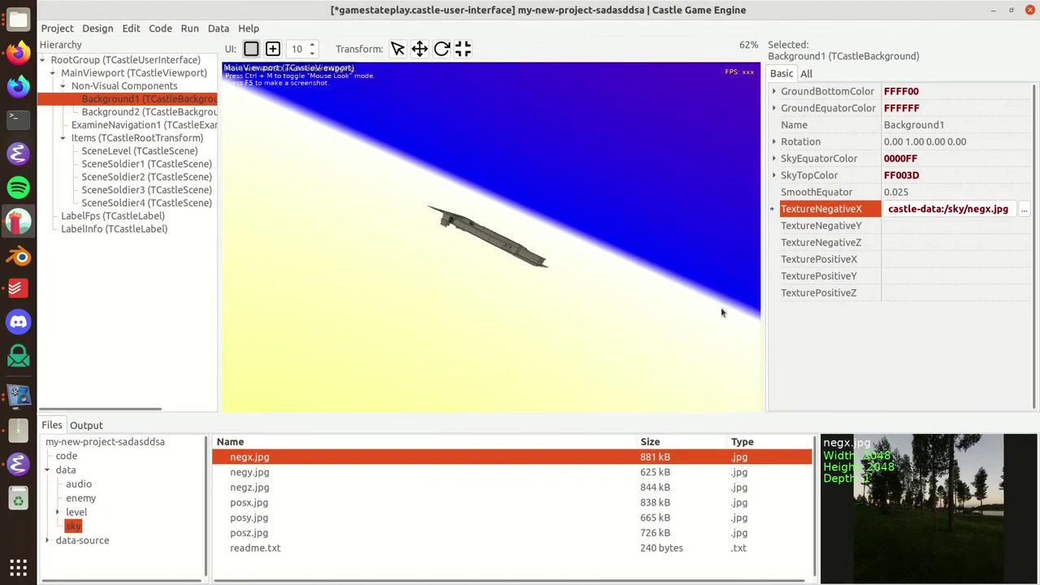
{"action": "left_click_drag", "start_coordinate": [721, 317], "coordinate": [539, 297]}
Set TextureNegativeY to sky/negy.jpg by pasting the negx path and editing the name
{"action": "key", "text": "ctrl+a"}
{"action": "key", "text": "ctrl+c"}
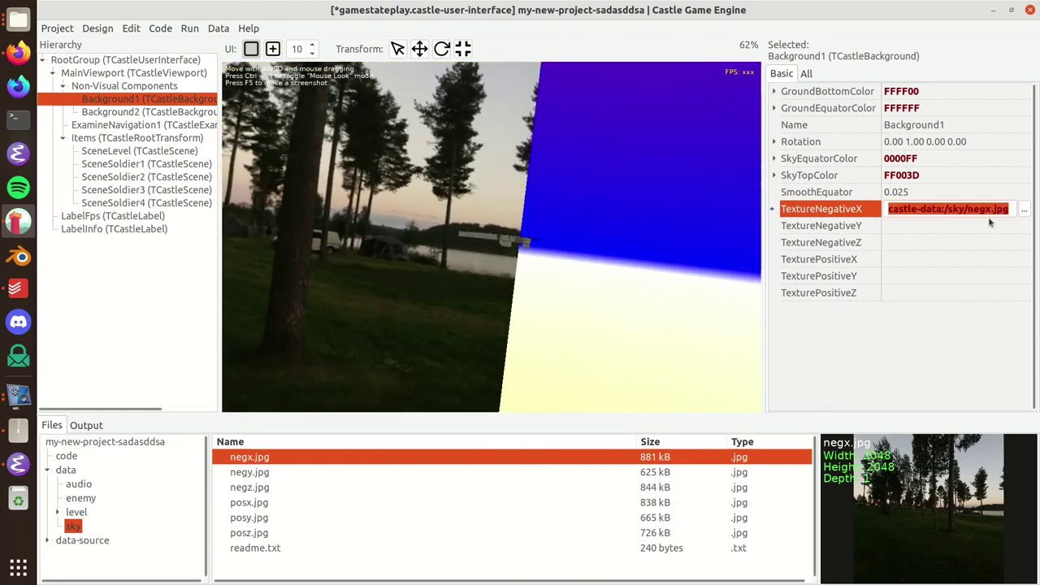
{"action": "left_click", "coordinate": [970, 228]}
{"action": "key", "text": "ctrl+v"}
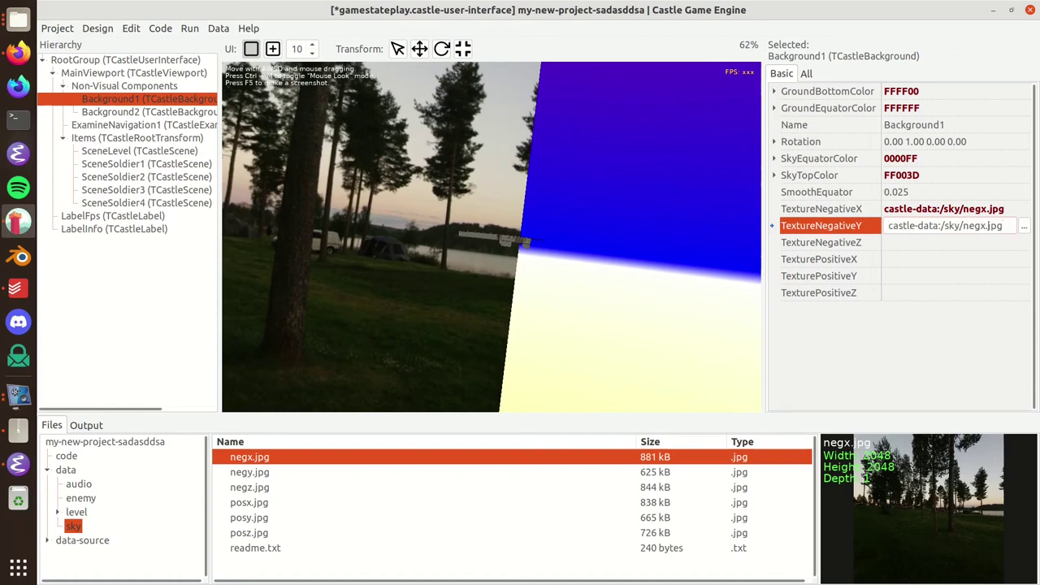
{"action": "key", "text": "BackSpace"}
{"action": "type", "text": "y"}
{"action": "key", "text": "Return"}
{"action": "left_click", "coordinate": [1013, 226]}
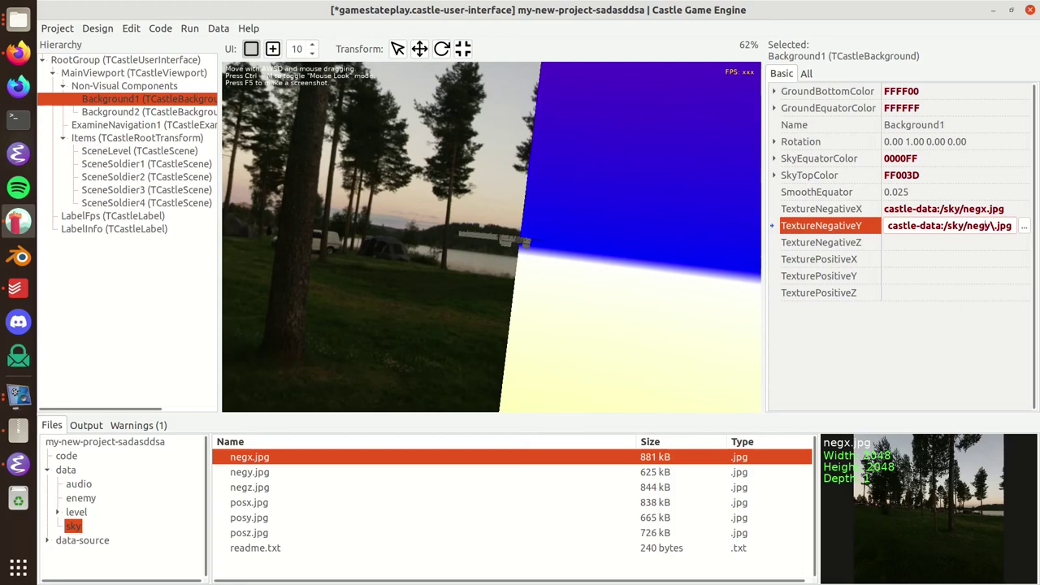
{"action": "key", "text": "ctrl+a"}
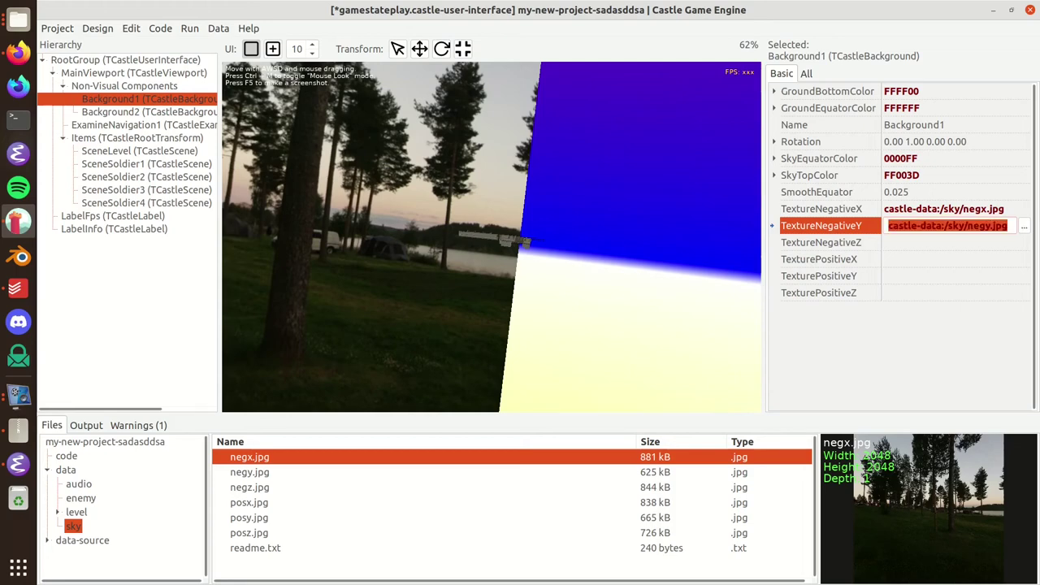
Set TextureNegativeZ to sky/negz.jpg
{"action": "left_click", "coordinate": [992, 243]}
{"action": "left_click", "coordinate": [1026, 243]}
{"action": "key", "text": "Escape"}
{"action": "key", "text": "ctrl+v"}
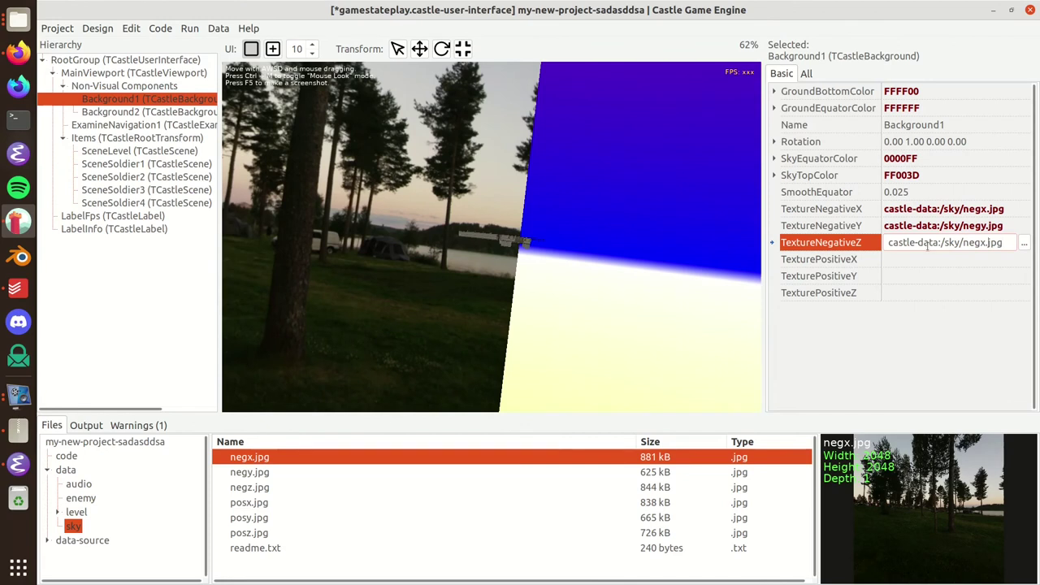
{"action": "key", "text": "BackSpace"}
{"action": "type", "text": "z"}
{"action": "key", "text": "Return"}
Set TexturePositiveX to sky/posx.jpg
{"action": "left_click", "coordinate": [916, 260]}
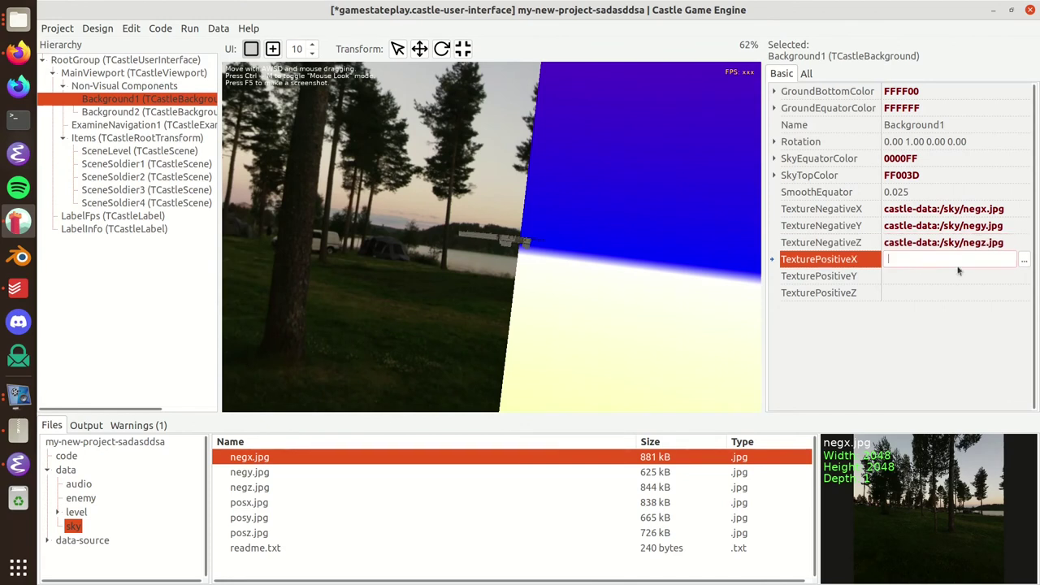
{"action": "key", "text": "ctrl+v"}
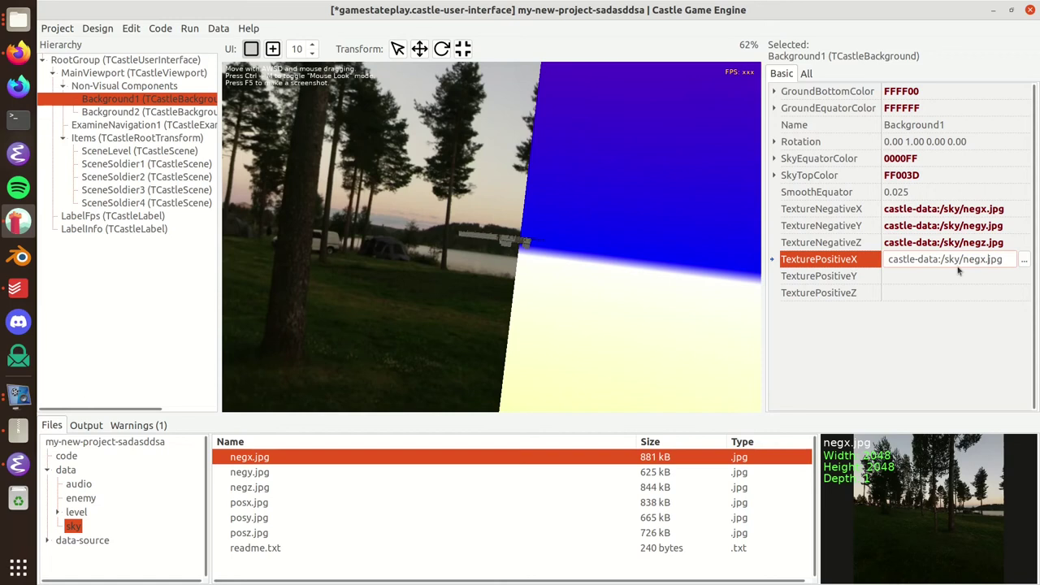
{"action": "key", "text": "shift+Left"}
{"action": "key", "text": "shift+Left"}
{"action": "key", "text": "shift+Left"}
{"action": "type", "text": "pos"}
{"action": "key", "text": "Return"}
{"action": "key", "text": "ctrl+c"}
Set TexturePositiveY to sky/posy.jpg and TexturePositiveZ to sky/posz.jpg
{"action": "left_click", "coordinate": [959, 271]}
{"action": "key", "text": "ctrl+v"}
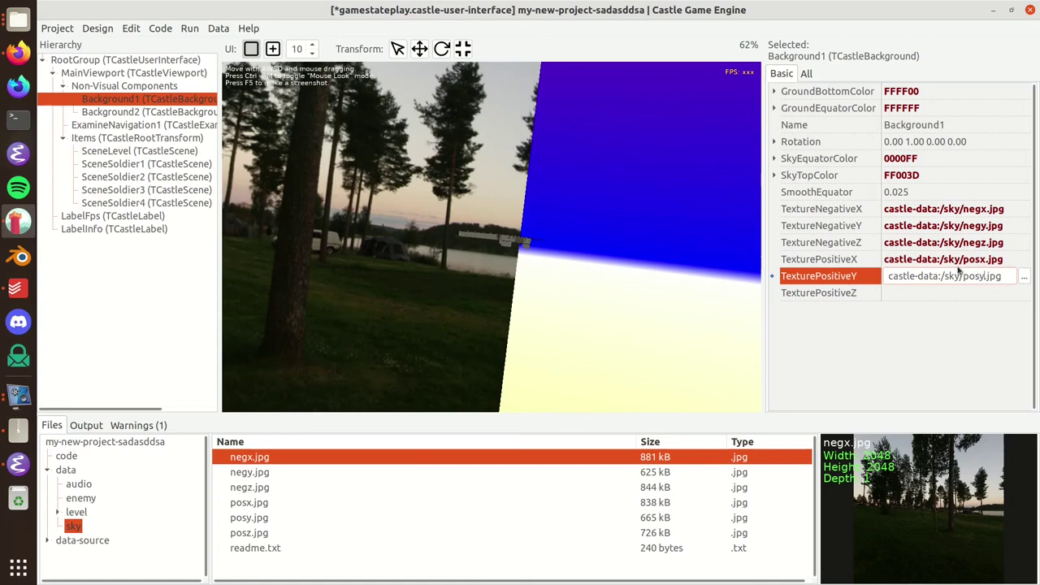
{"action": "key", "text": "Return"}
{"action": "key", "text": "Down"}
{"action": "key", "text": "ctrl+v"}
{"action": "type", "text": "z"}
{"action": "key", "text": "Return"}
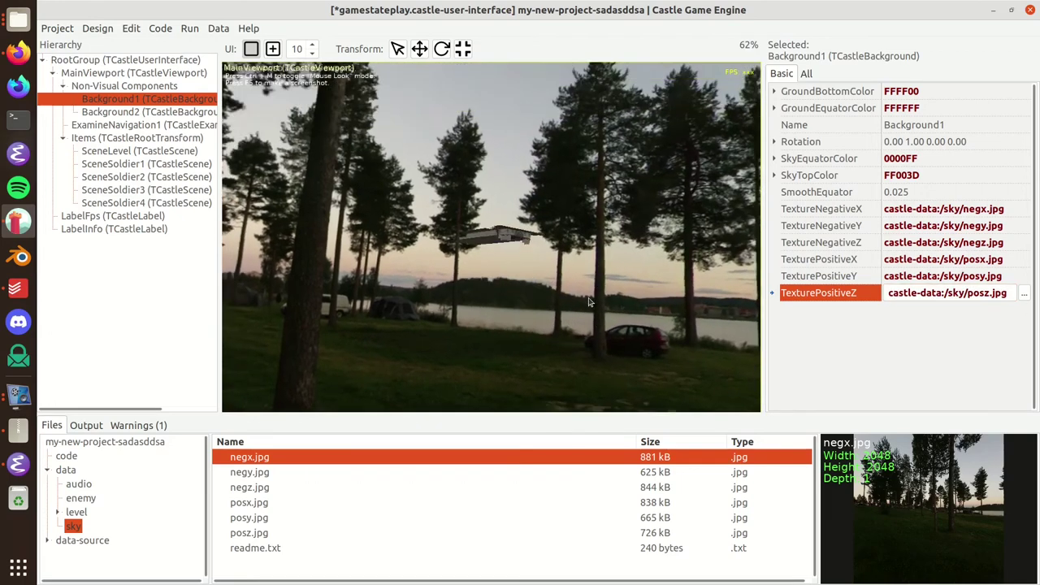
Look from the grass up to the sunset lake, then fly through the wall to face the four soldiers
{"action": "left_click_drag", "start_coordinate": [581, 297], "coordinate": [557, 284]}
{"action": "left_click_drag", "start_coordinate": [634, 290], "coordinate": [462, 191]}
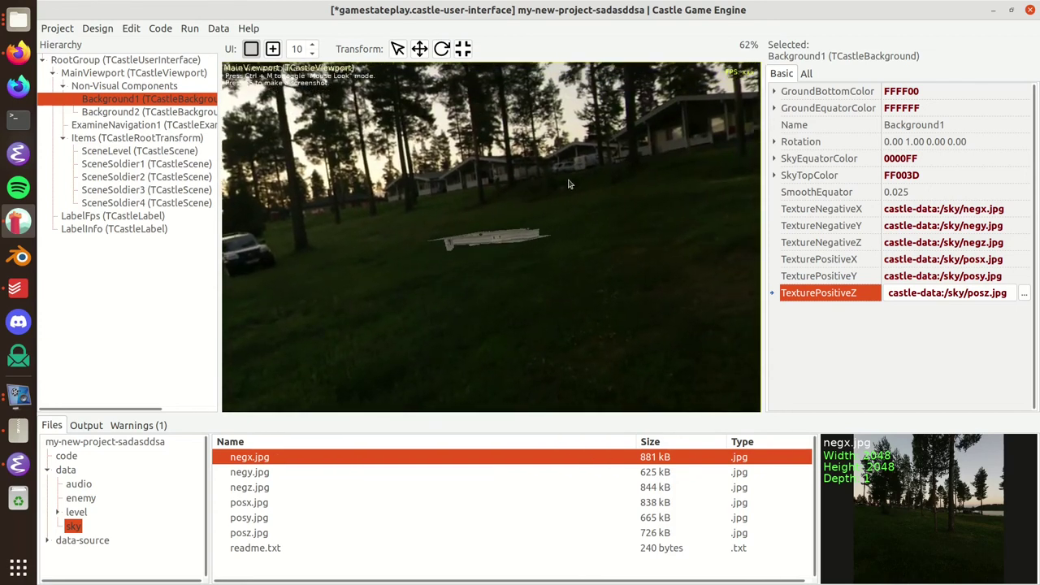
{"action": "key", "text": "w"}
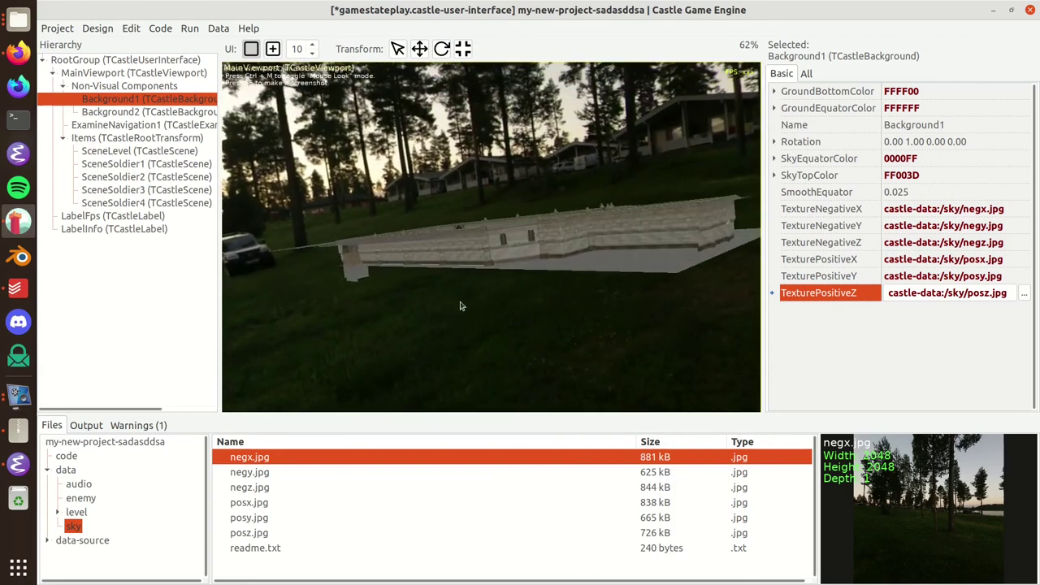
{"action": "key", "text": "w"}
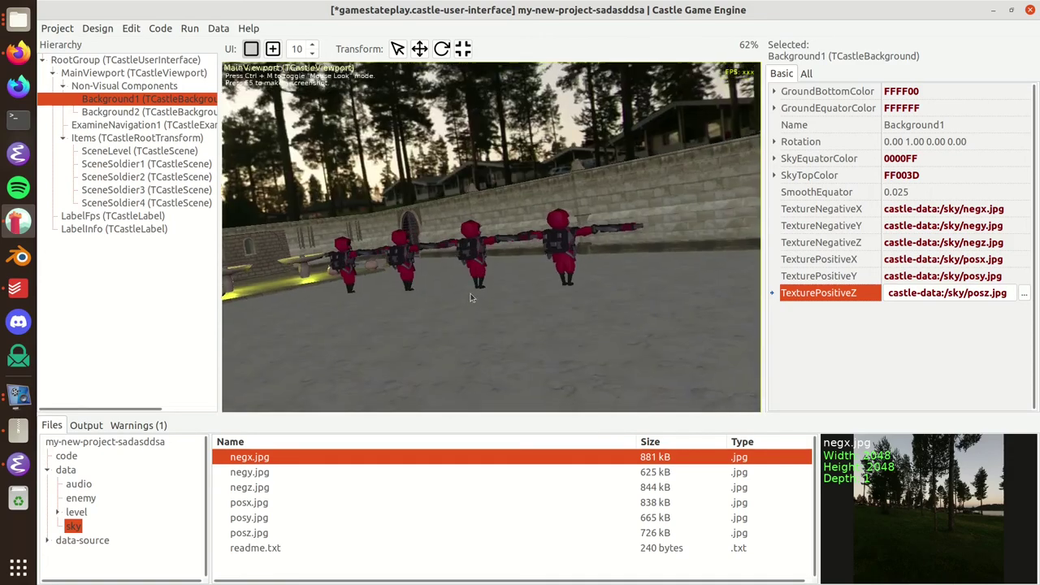
{"action": "left_click_drag", "start_coordinate": [460, 302], "coordinate": [423, 122]}
Switch MainViewport to Fly navigation and walk past the soldiers to the stone wall
{"action": "left_click", "coordinate": [161, 74]}
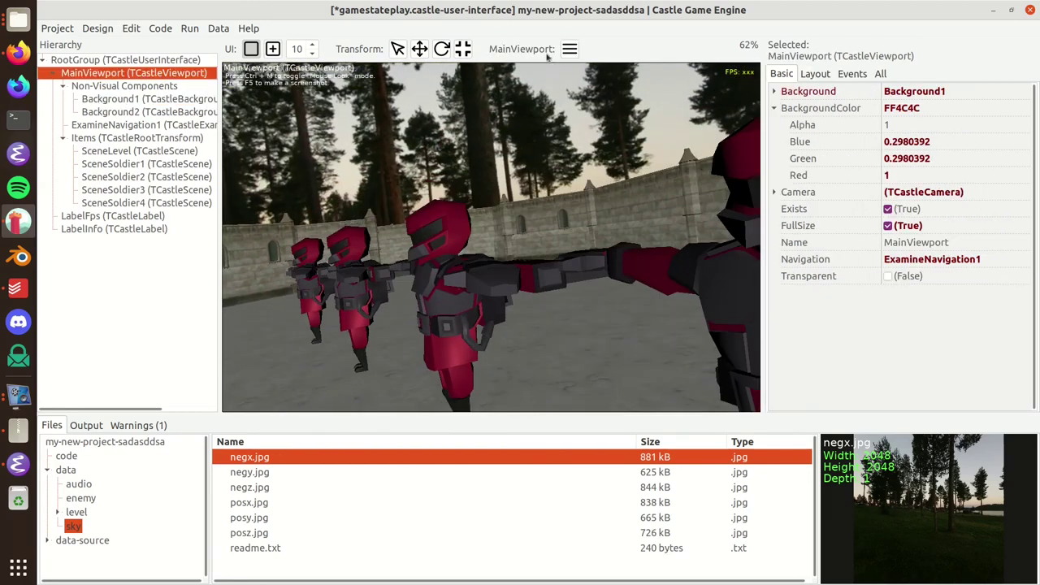
{"action": "left_click", "coordinate": [567, 49]}
{"action": "mouse_move", "coordinate": [672, 115]}
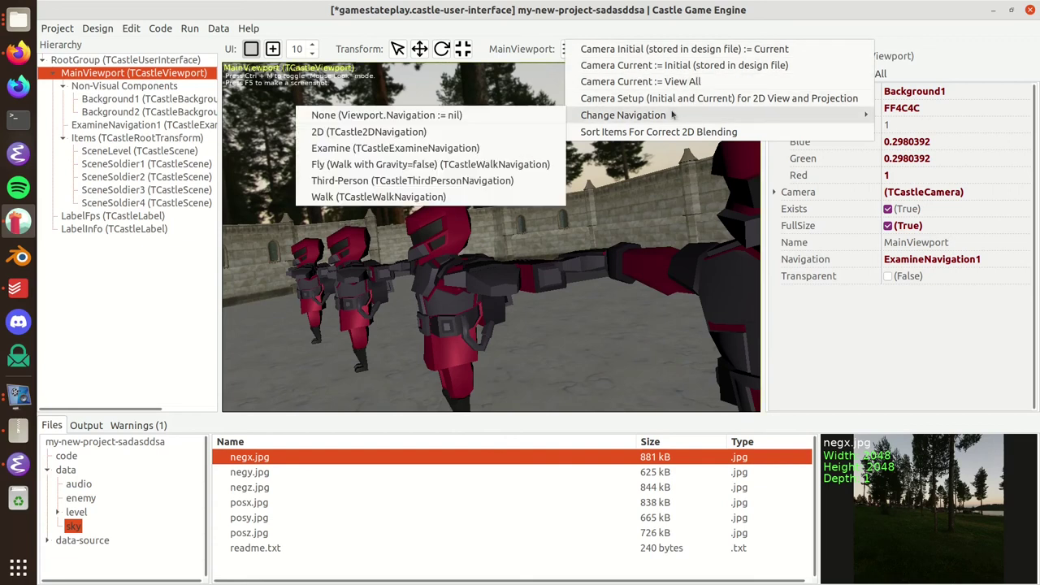
{"action": "left_click", "coordinate": [397, 166]}
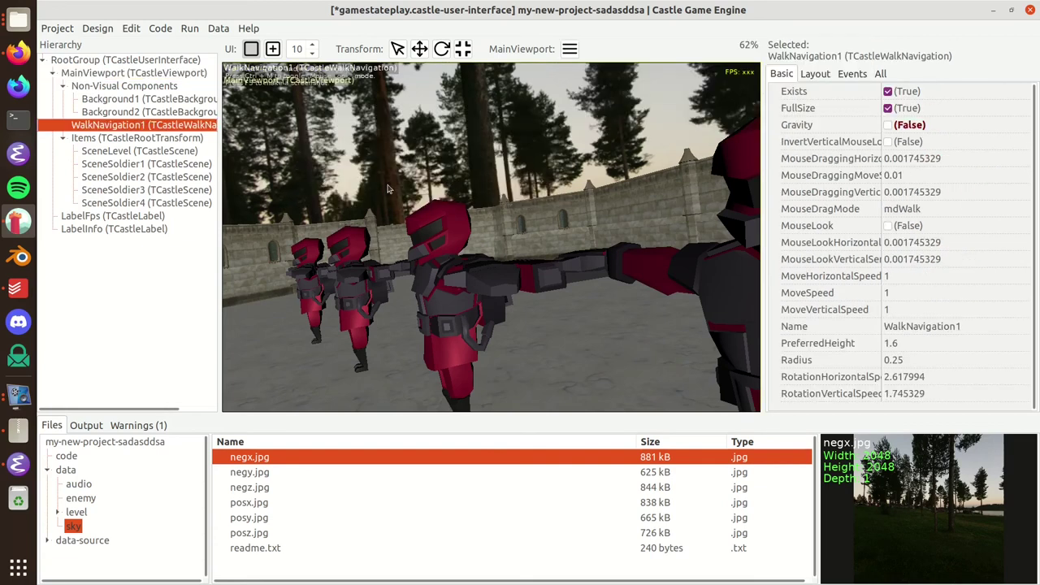
{"action": "right_click_drag", "start_coordinate": [504, 177], "coordinate": [764, 185]}
{"action": "right_click_drag", "start_coordinate": [418, 201], "coordinate": [418, 201]}
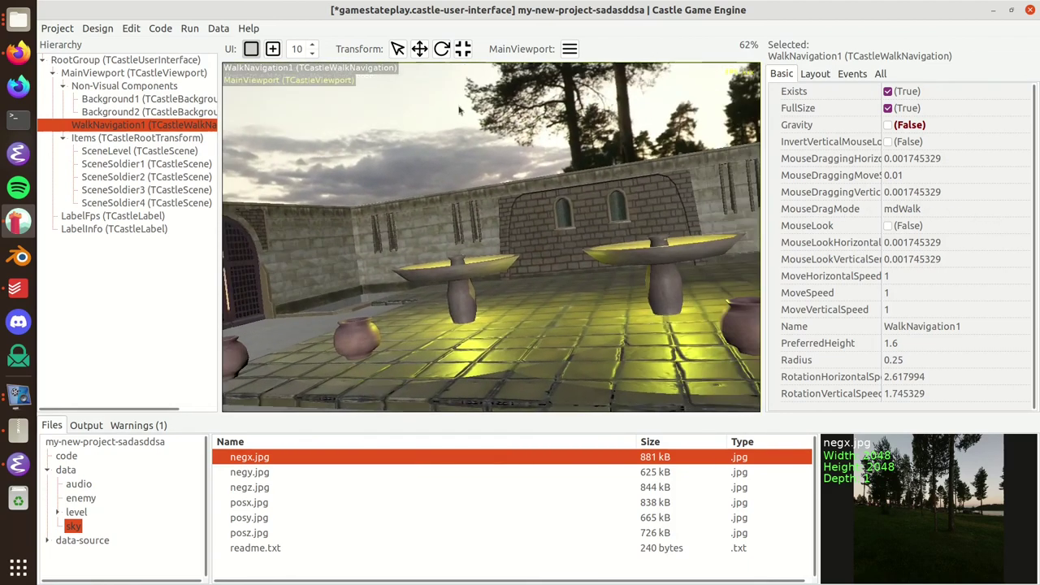
Change the navigation option in the MainViewport menu
{"action": "left_click", "coordinate": [570, 49]}
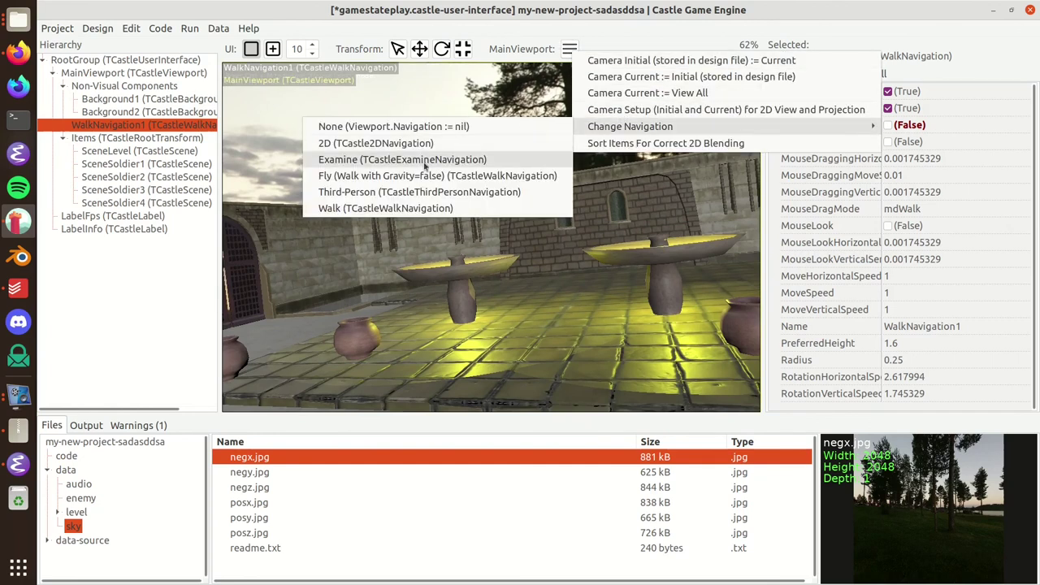
{"action": "left_click", "coordinate": [420, 162]}
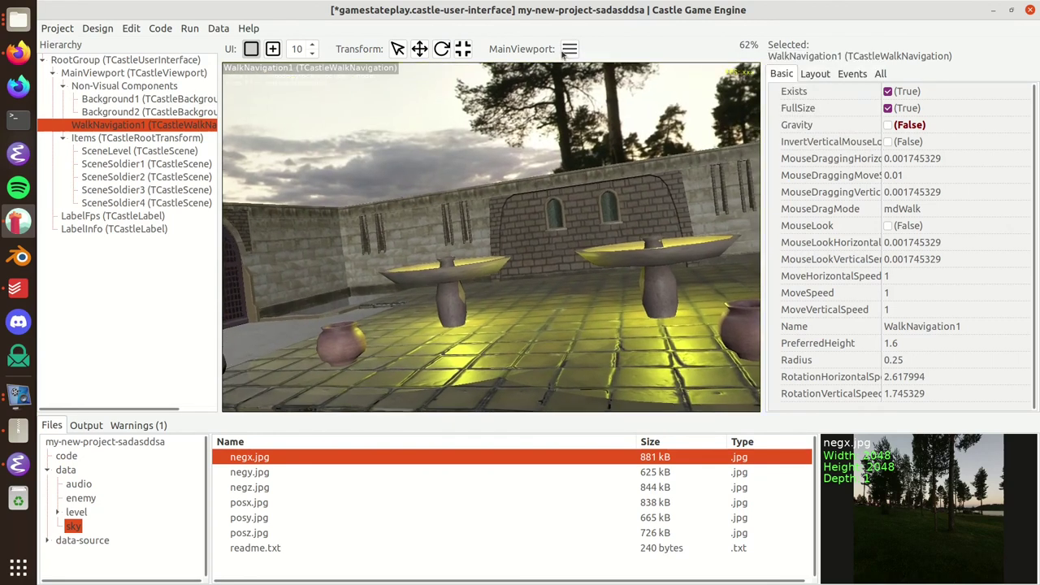
{"action": "left_click", "coordinate": [570, 49]}
Return MainViewport to Examine navigation and orbit to an overhead view of the level
{"action": "mouse_move", "coordinate": [578, 128]}
{"action": "left_click", "coordinate": [391, 159]}
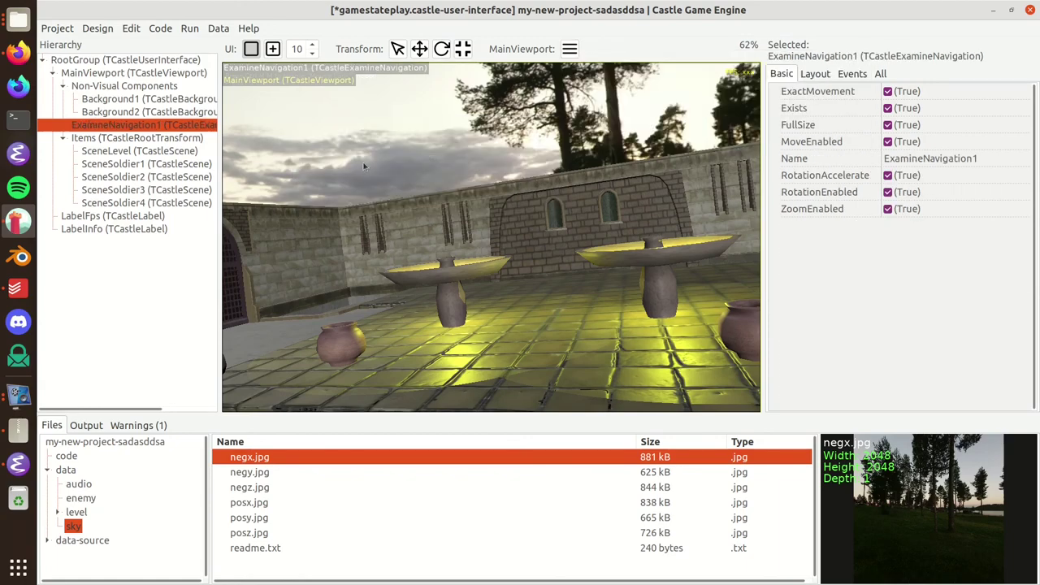
{"action": "right_click_drag", "start_coordinate": [277, 184], "coordinate": [380, 180]}
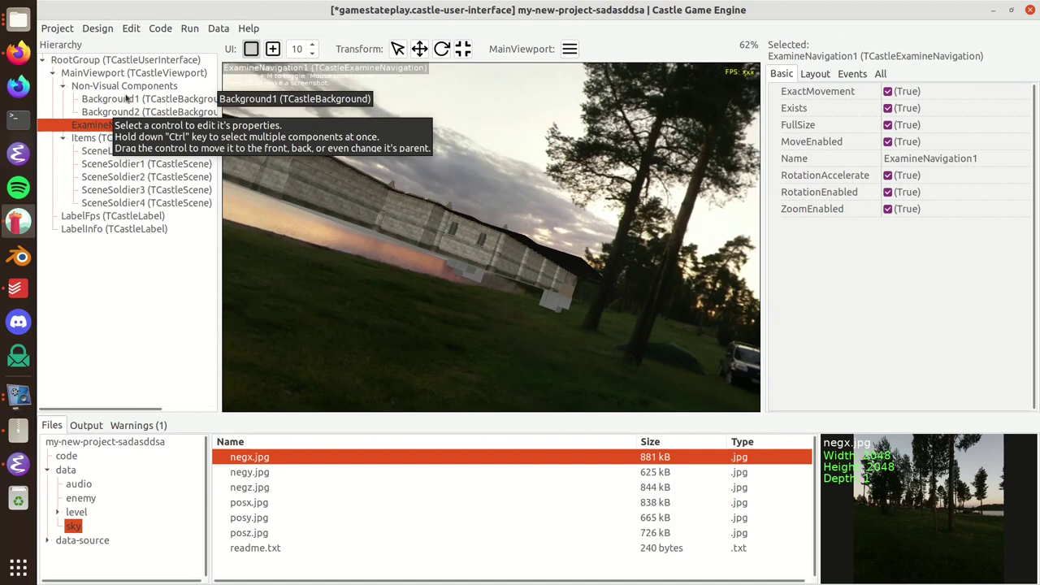
Select Background1, then Background2, and inspect Background2's empty TextureNegativeX
{"action": "left_click", "coordinate": [121, 99]}
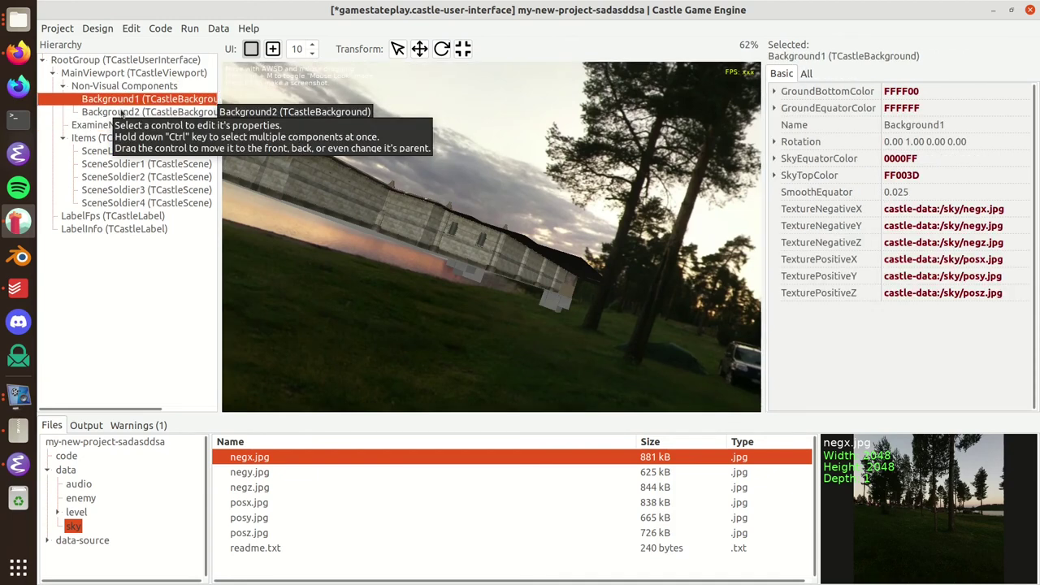
{"action": "left_click", "coordinate": [122, 112]}
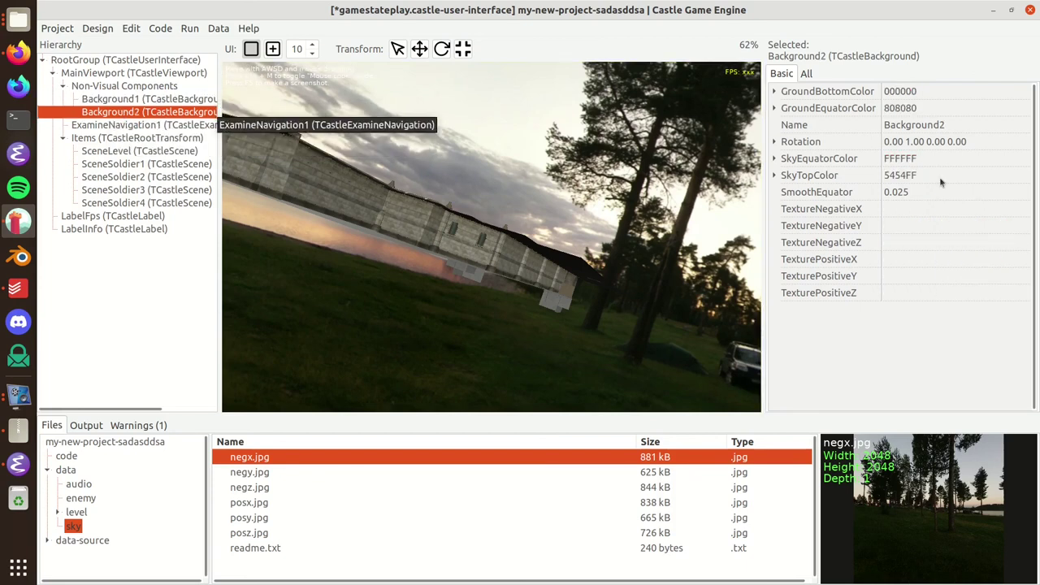
{"action": "left_click", "coordinate": [931, 210]}
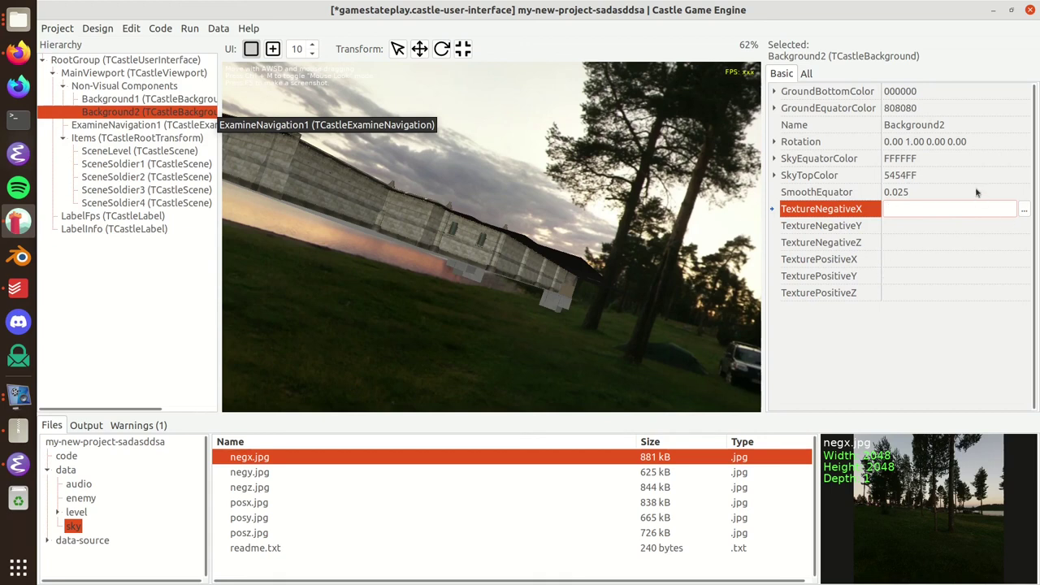
Switch MainViewport's Background to Background2 to preview its plain grey gradient
{"action": "left_click", "coordinate": [161, 73]}
{"action": "left_click", "coordinate": [983, 92]}
{"action": "left_click", "coordinate": [1021, 92]}
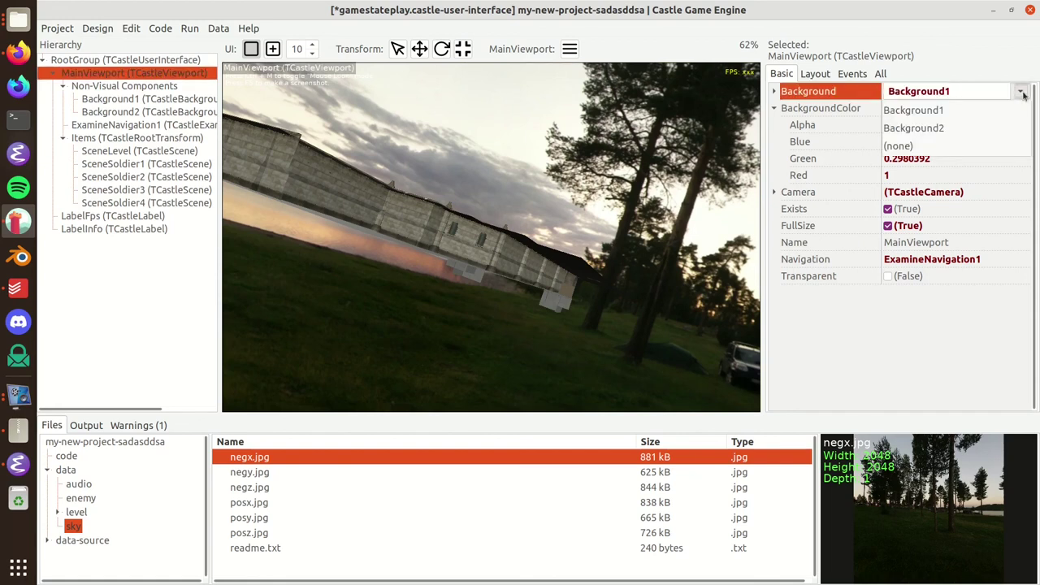
{"action": "left_click", "coordinate": [966, 132]}
{"action": "left_click_drag", "start_coordinate": [604, 154], "coordinate": [998, 82]}
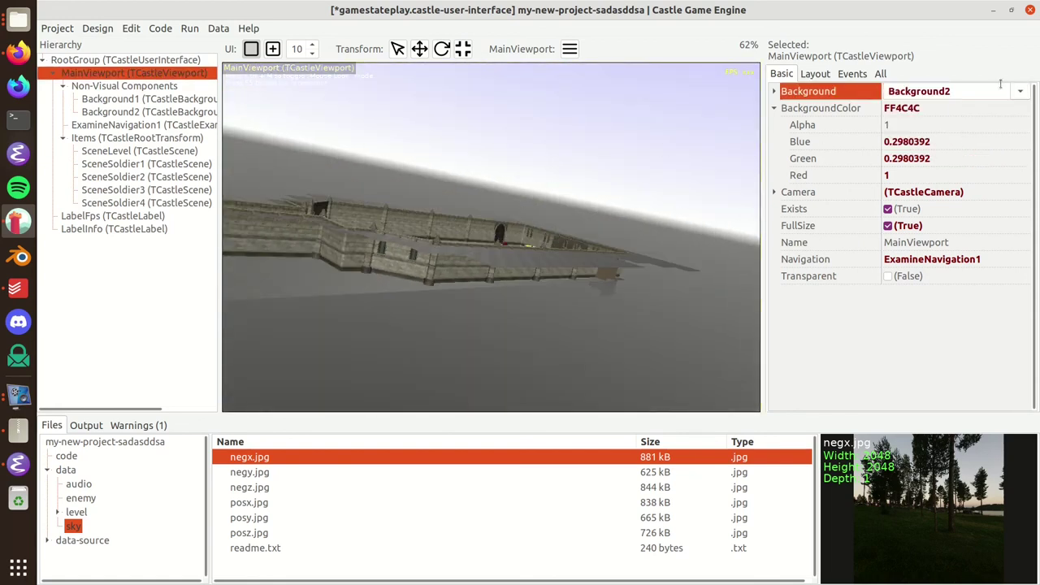
Set MainViewport's Background back to Background1, then select Background2 in the Hierarchy
{"action": "left_click", "coordinate": [1020, 92]}
{"action": "left_click", "coordinate": [902, 118]}
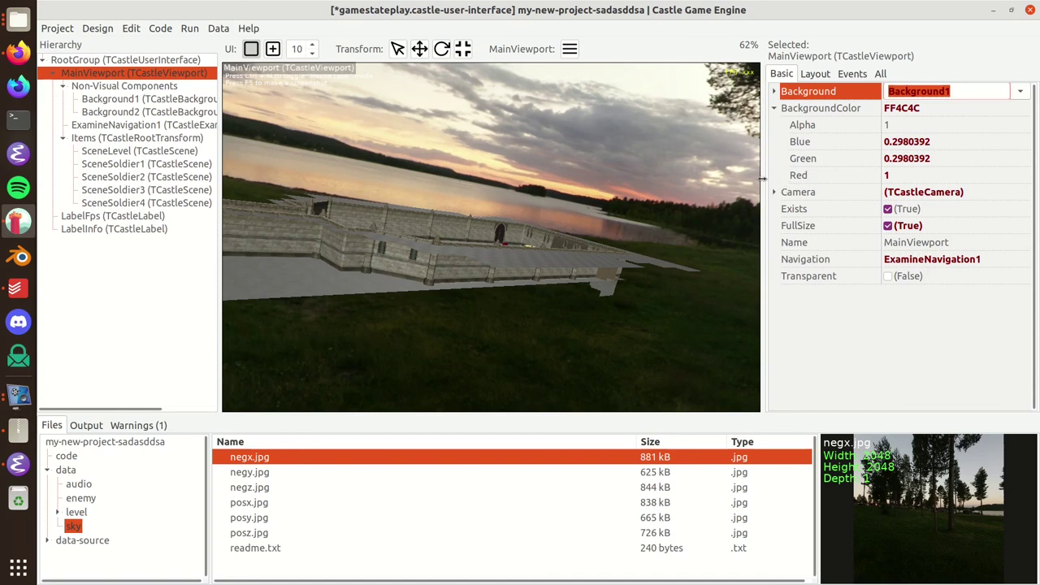
{"action": "left_click", "coordinate": [104, 99]}
{"action": "left_click", "coordinate": [134, 112]}
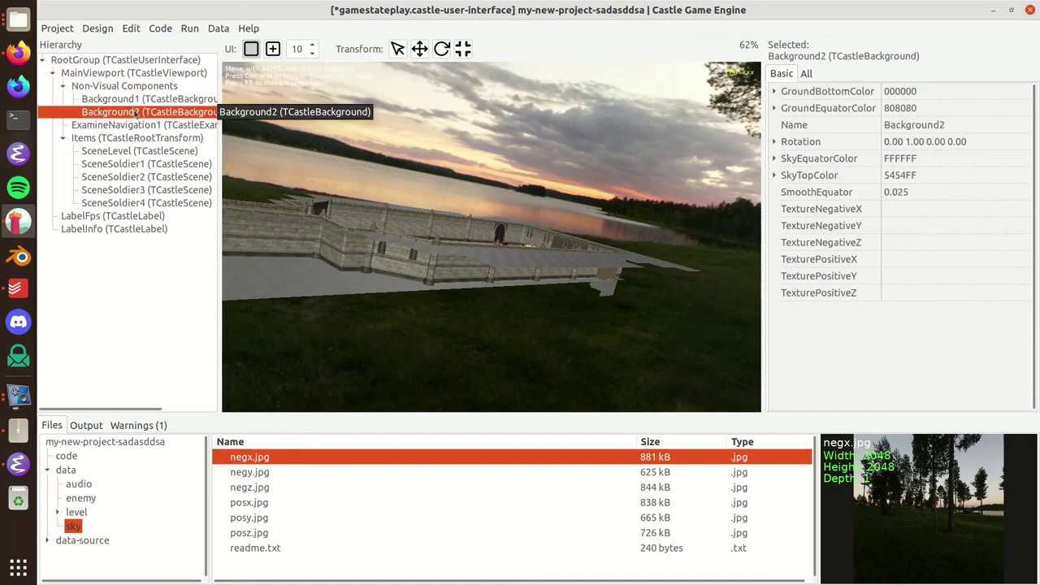